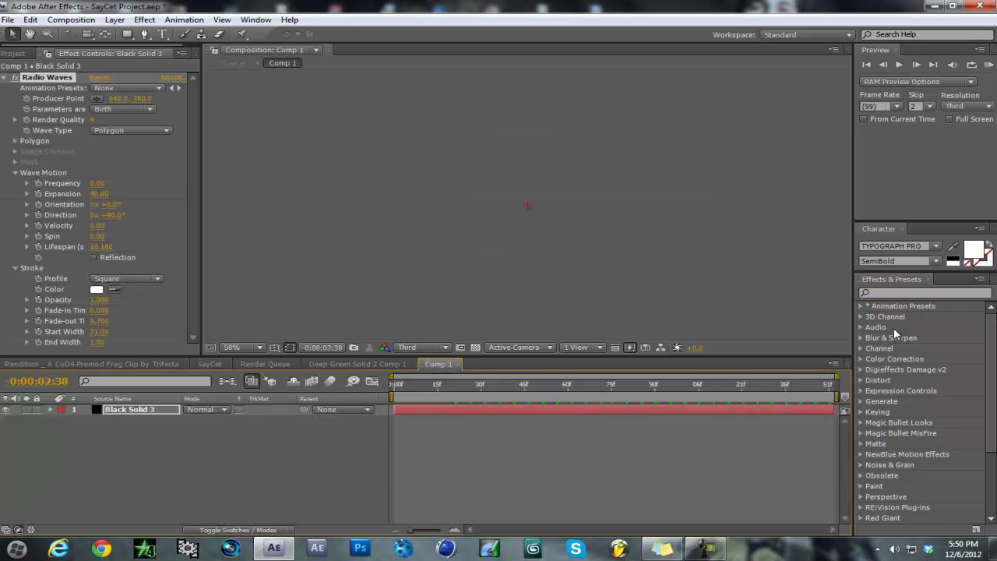
# Preview the SayCet composition from 0;00;31;59 through the transition at marker 6.
pyautogui.click(493, 385)
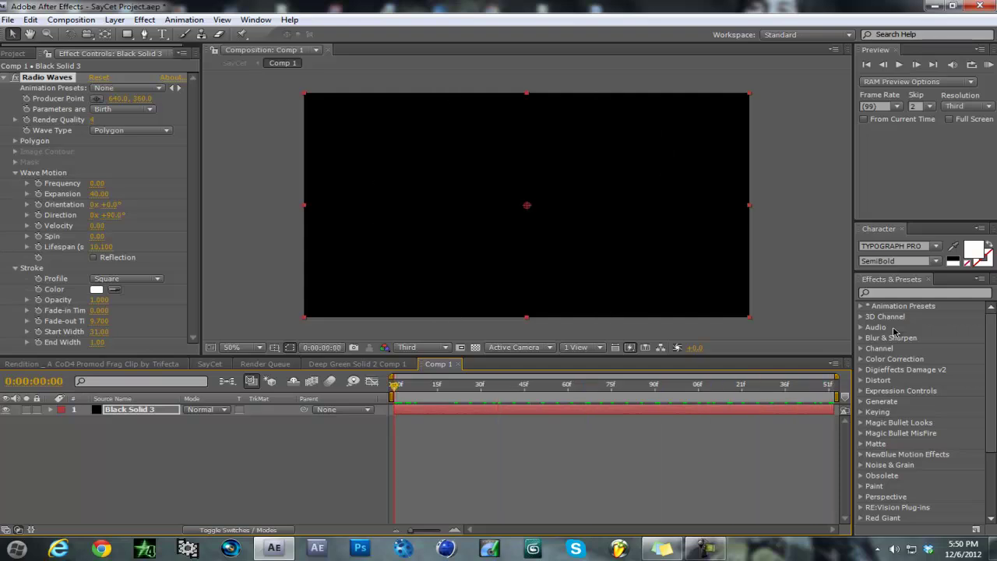
pyautogui.click(209, 364)
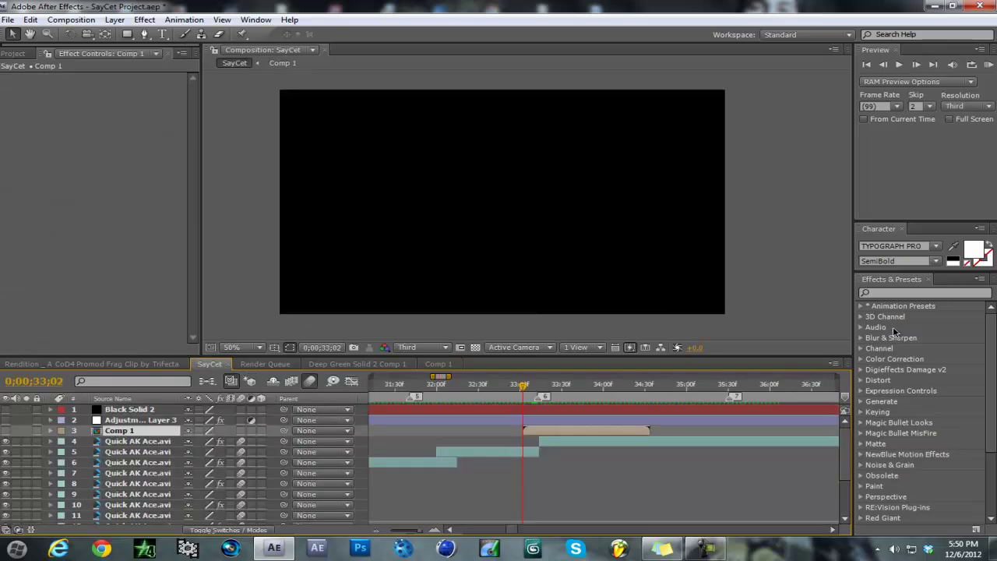
pyautogui.moveTo(523, 385); pyautogui.dragTo(436, 384)
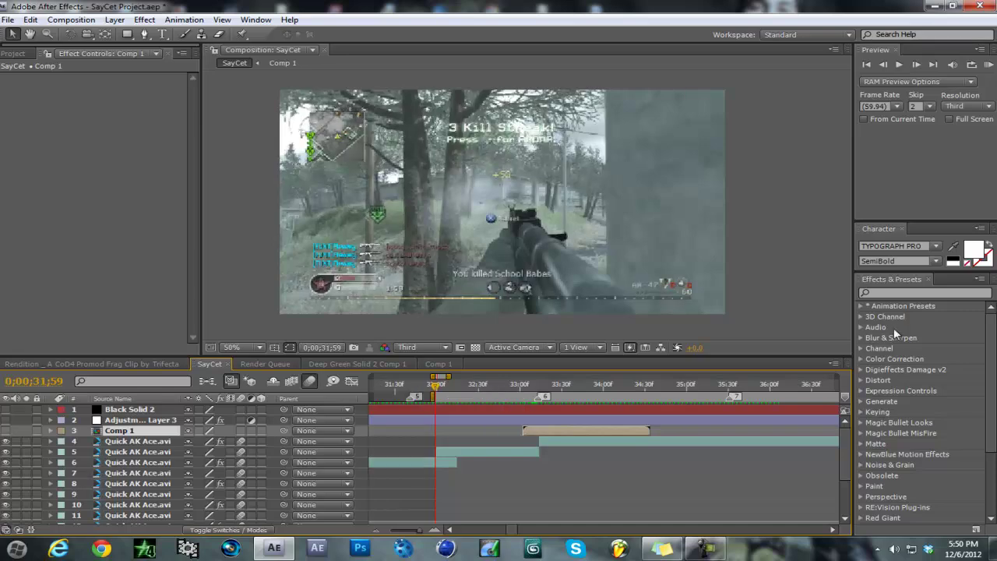
pyautogui.click(989, 65)
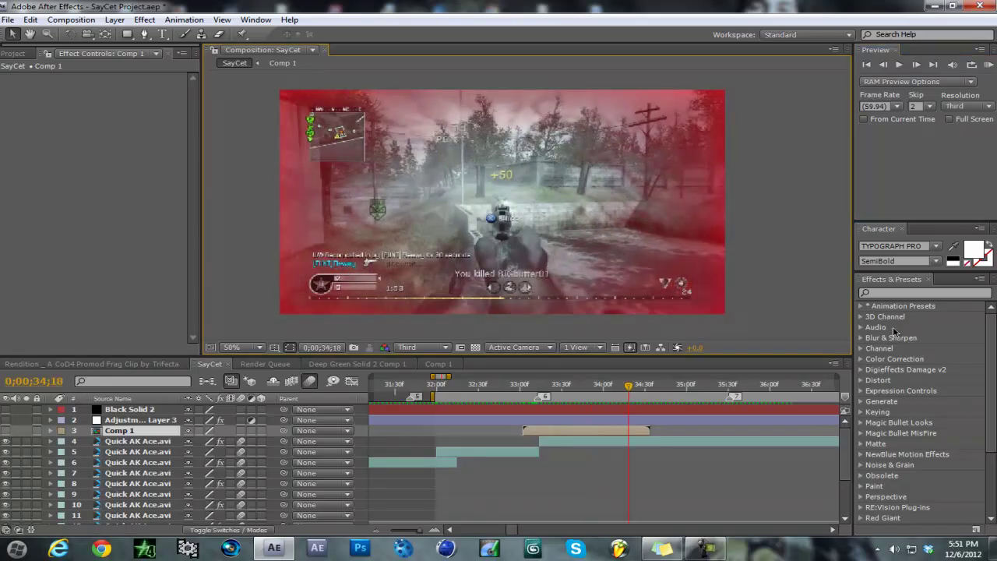
pyautogui.press('space')
pyautogui.press('space')
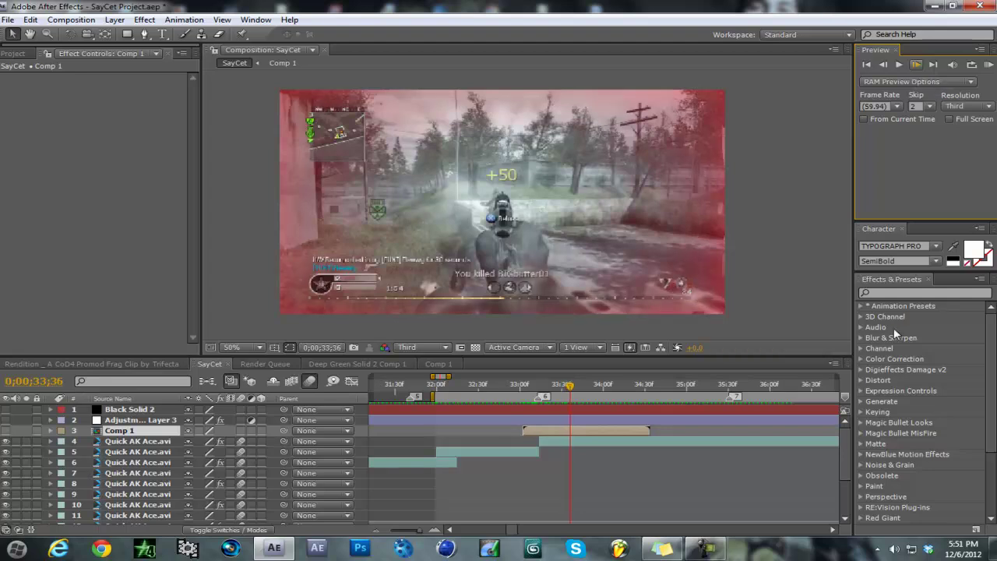
pyautogui.press('Escape')
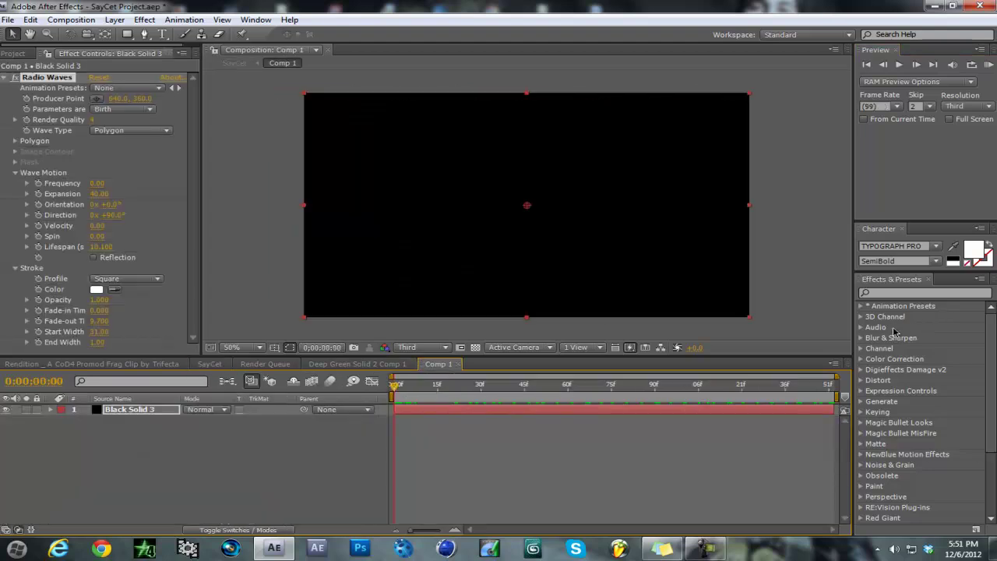
# Play Comp 1 from its start to examine the expanding white ring, stopping at 0:00:00:24.
pyautogui.press('F2')
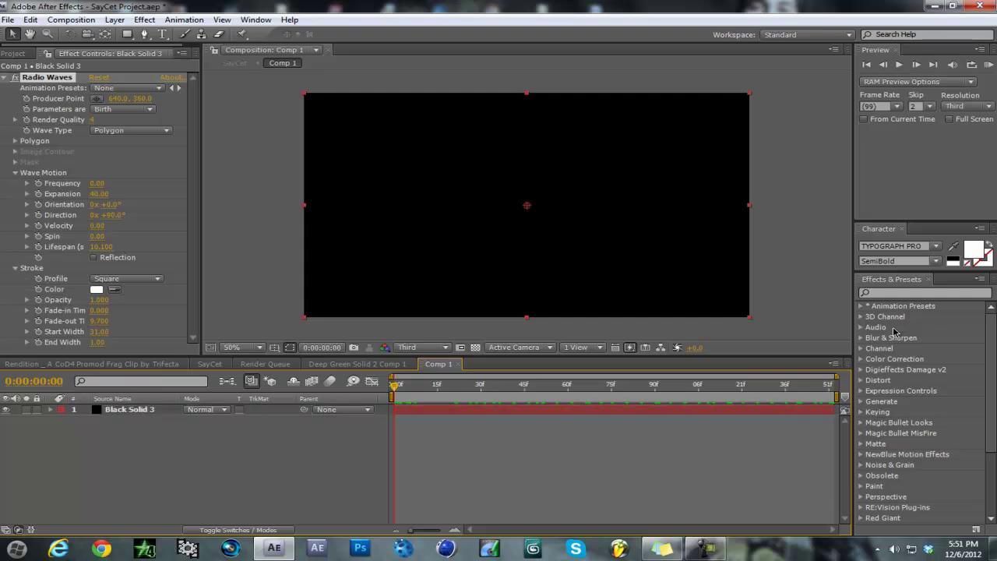
pyautogui.press('pagedown')
pyautogui.press('space')
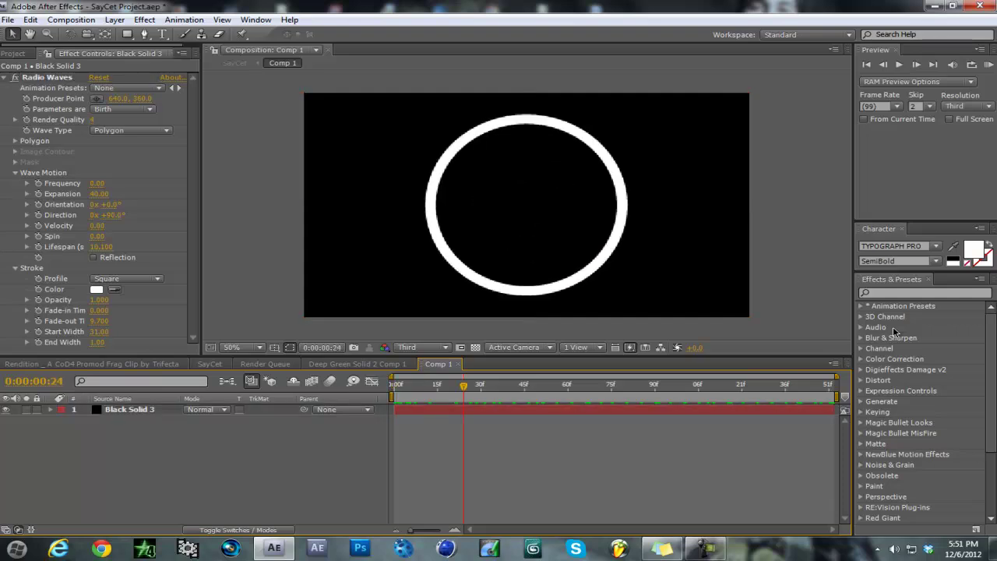
pyautogui.hotkey('ctrl', 'a')
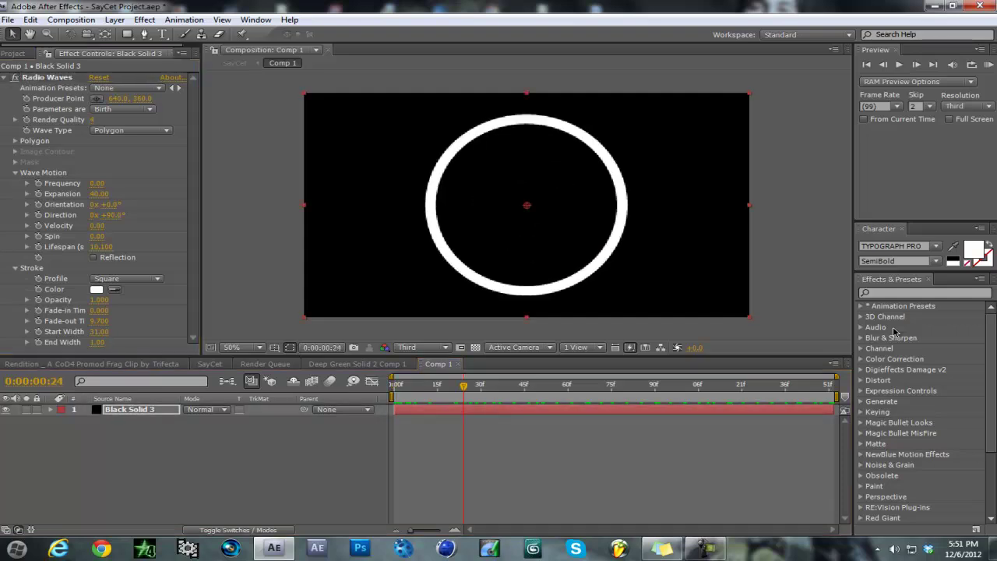
pyautogui.press('F2')
pyautogui.hotkey('ctrl', '0')
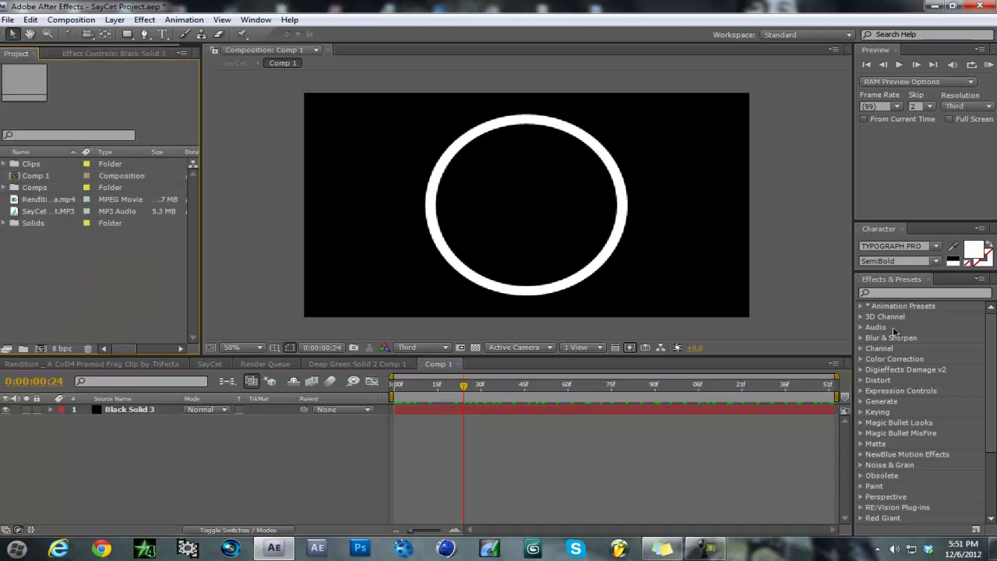
# Create a new 1280 x 720 composition and add a comp-size black solid to it.
pyautogui.hotkey('ctrl', 'n')
pyautogui.press('Return')
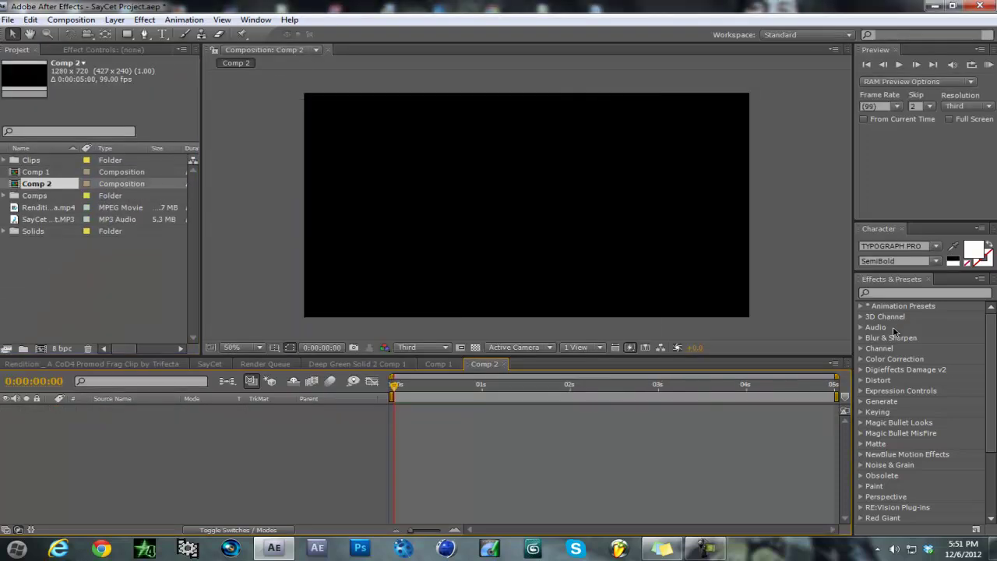
pyautogui.rightClick(322, 406)
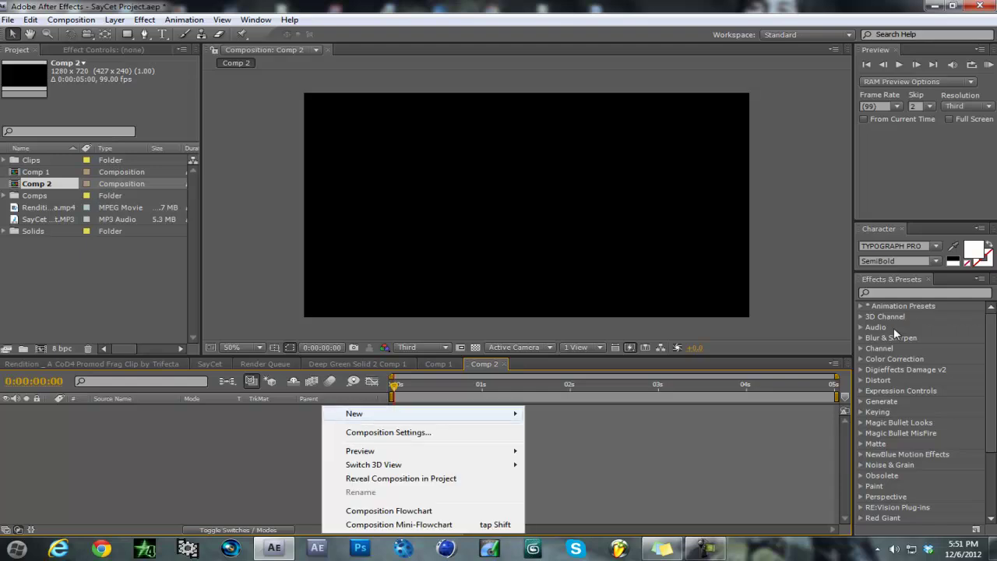
pyautogui.moveTo(421, 414)
pyautogui.click(561, 447)
pyautogui.hotkey('ctrl', 'y')
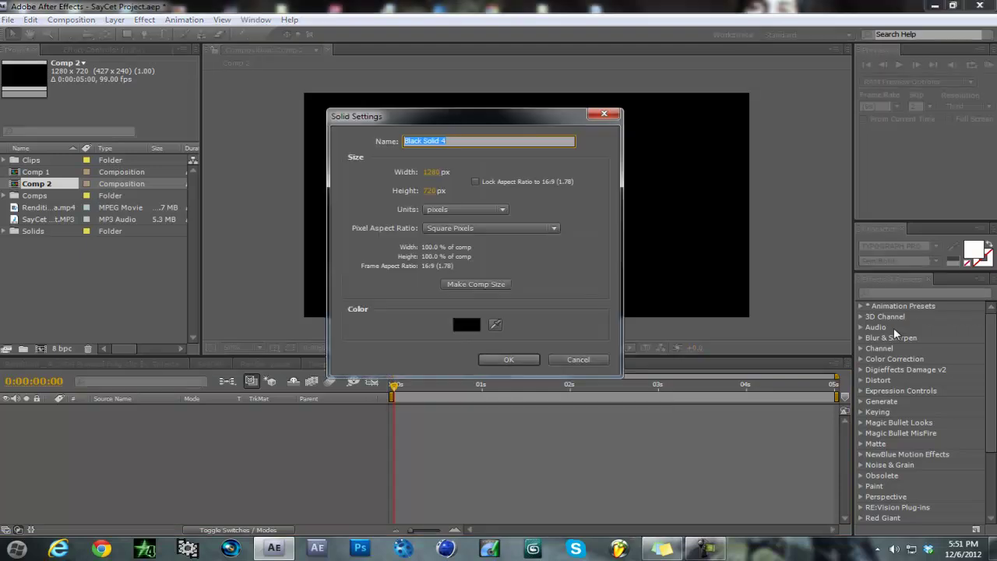
pyautogui.press('Return')
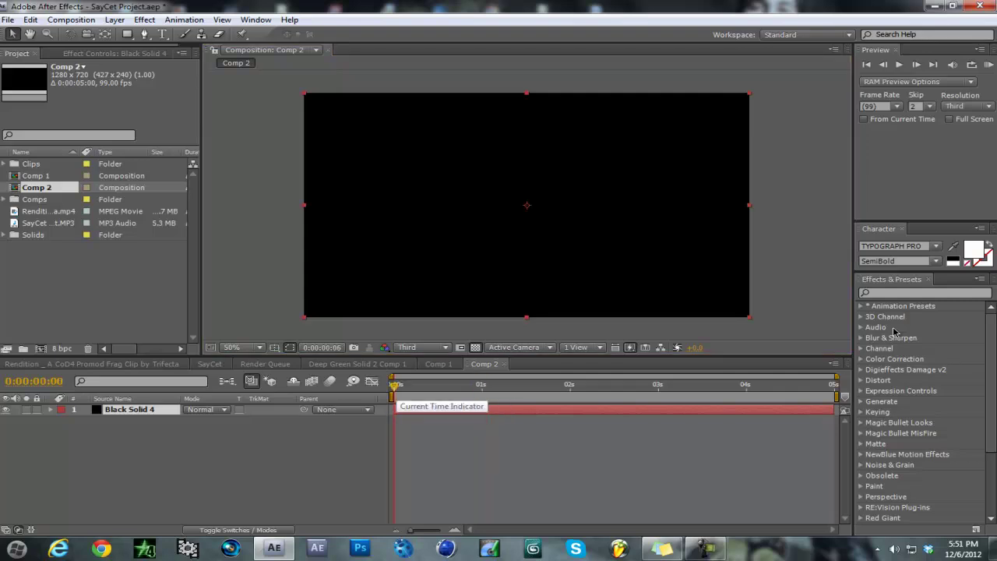
# Apply the Radio Waves effect to the black solid and set its stroke color to white.
pyautogui.hotkey('ctrl', '5')
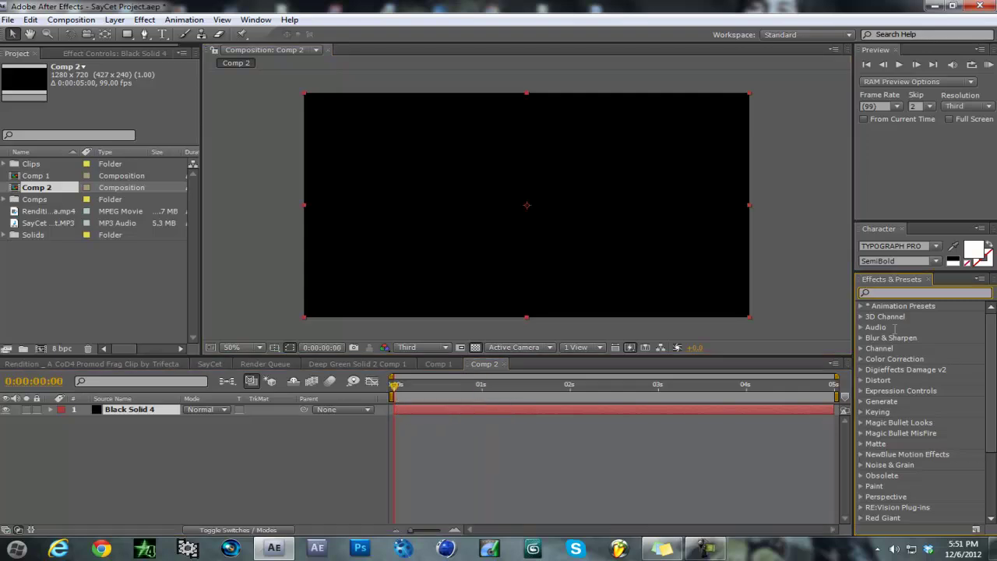
pyautogui.write('radio')
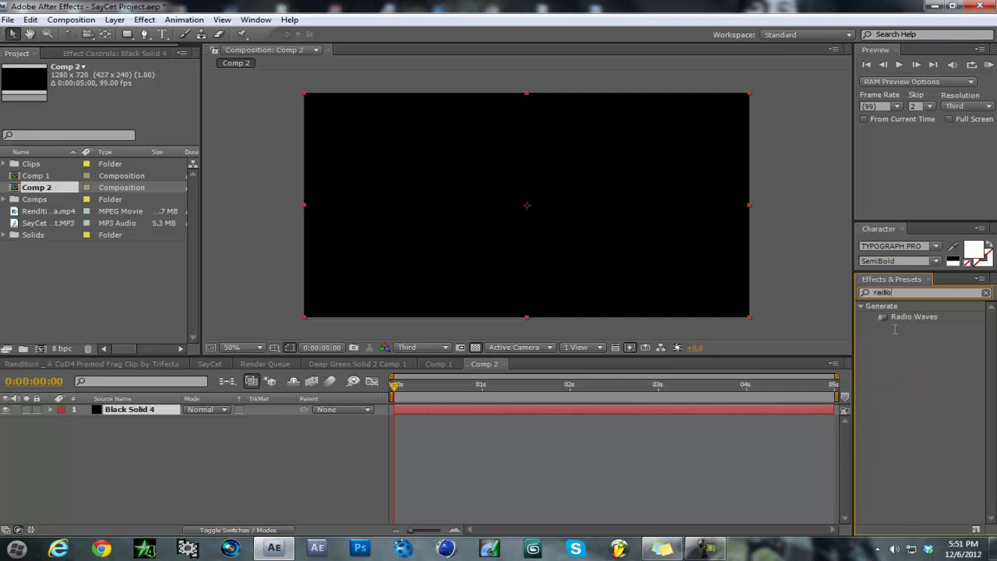
pyautogui.doubleClick(894, 320)
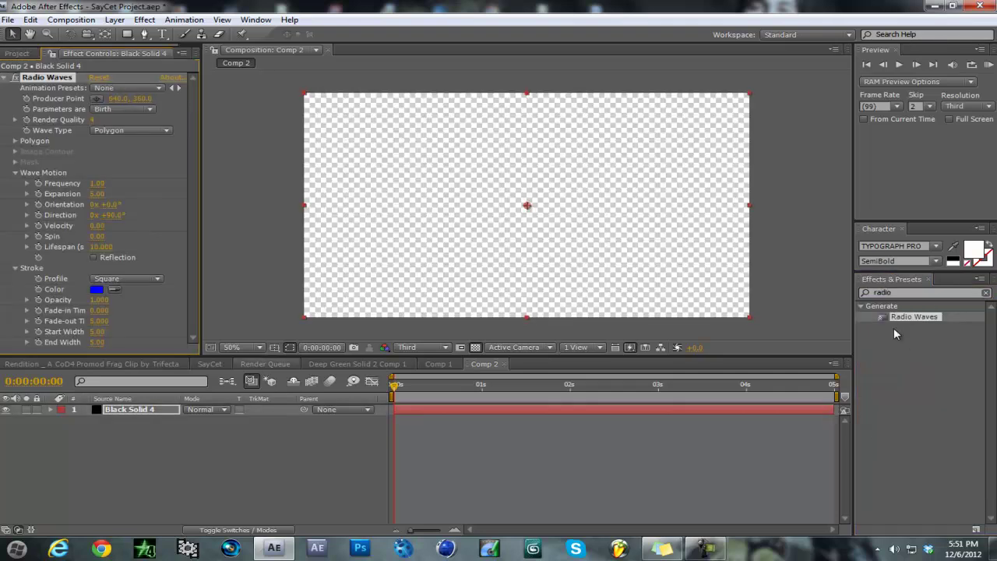
pyautogui.click(96, 289)
pyautogui.moveTo(340, 186); pyautogui.dragTo(311, 166)
pyautogui.click(616, 169)
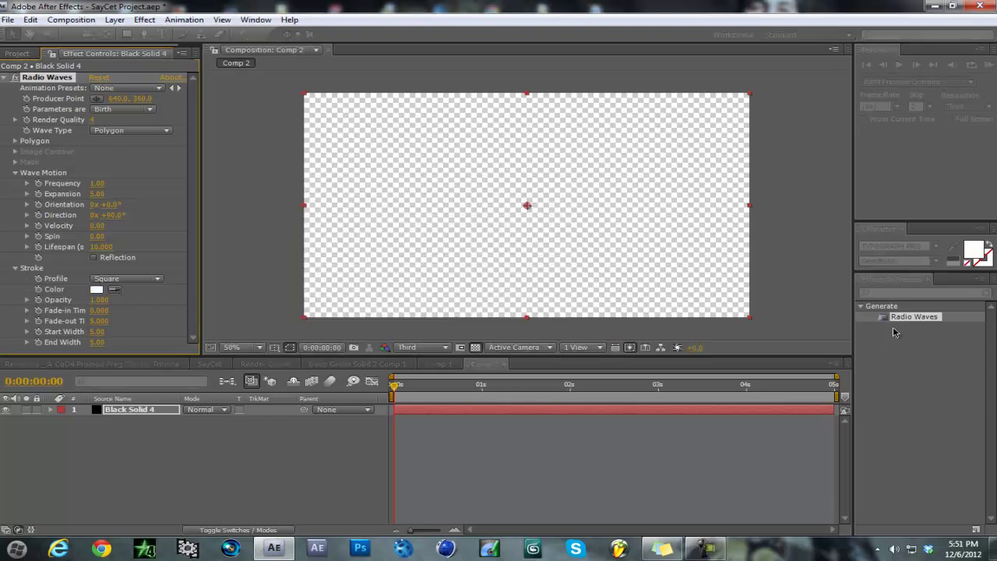
# Preview the radio waves and try a wave frequency of 1.40 to see the spacing of the rings.
pyautogui.press('space')
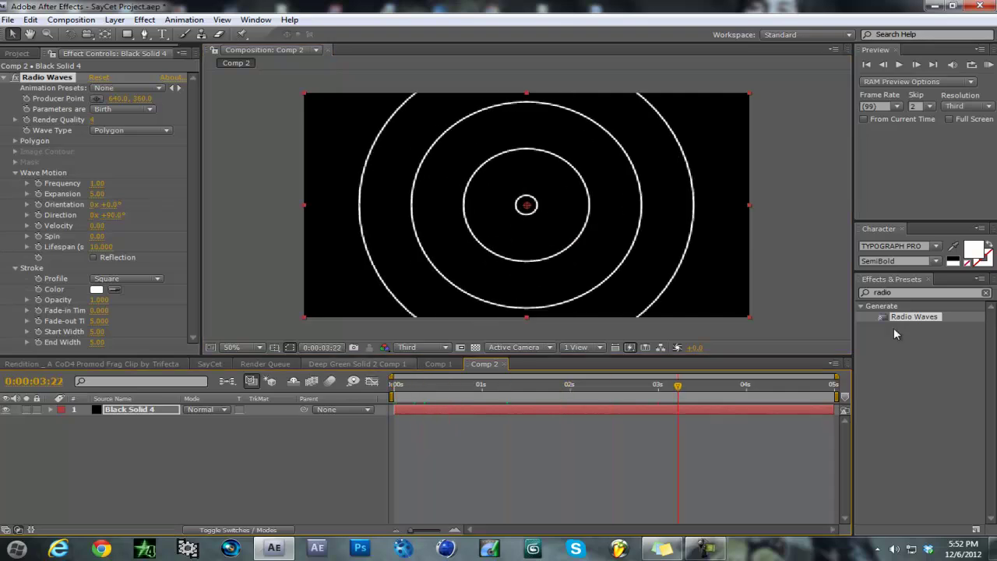
pyautogui.moveTo(97, 183)
pyautogui.mouseDown()
pyautogui.moveTo(75, 183)
pyautogui.moveTo(119, 183)
pyautogui.moveTo(107, 183)
pyautogui.mouseUp()
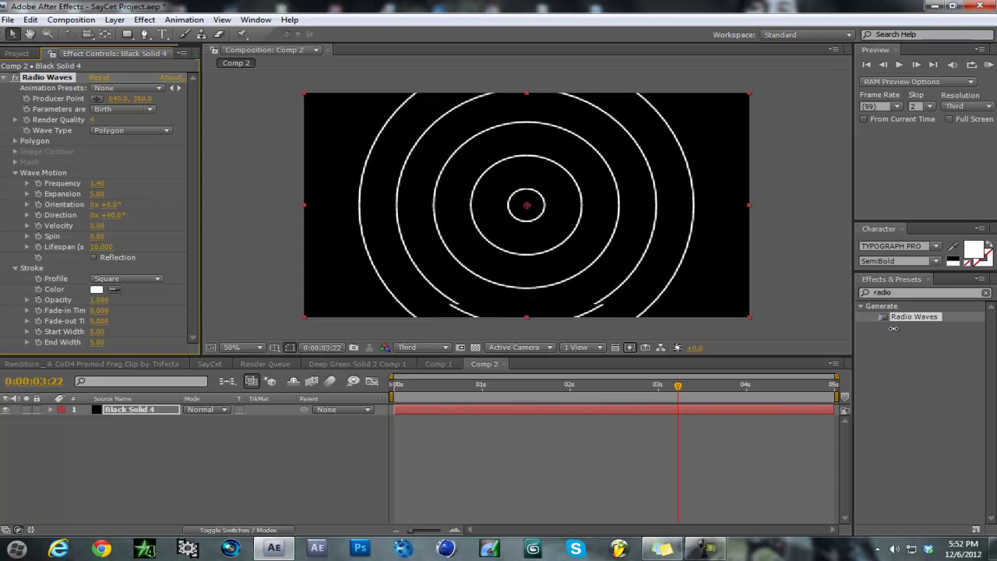
pyautogui.press('KP_0')
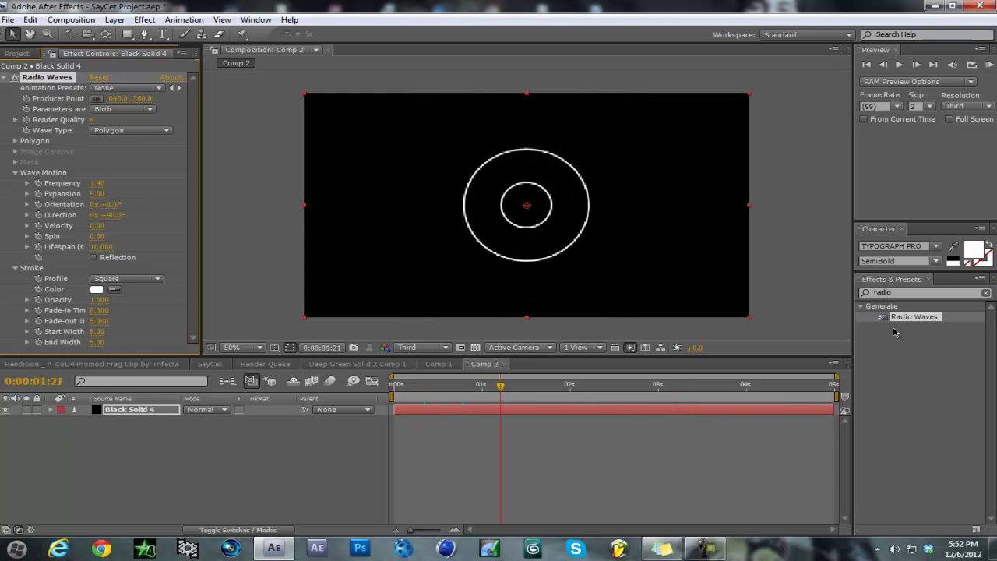
pyautogui.moveTo(653, 385); pyautogui.dragTo(531, 386)
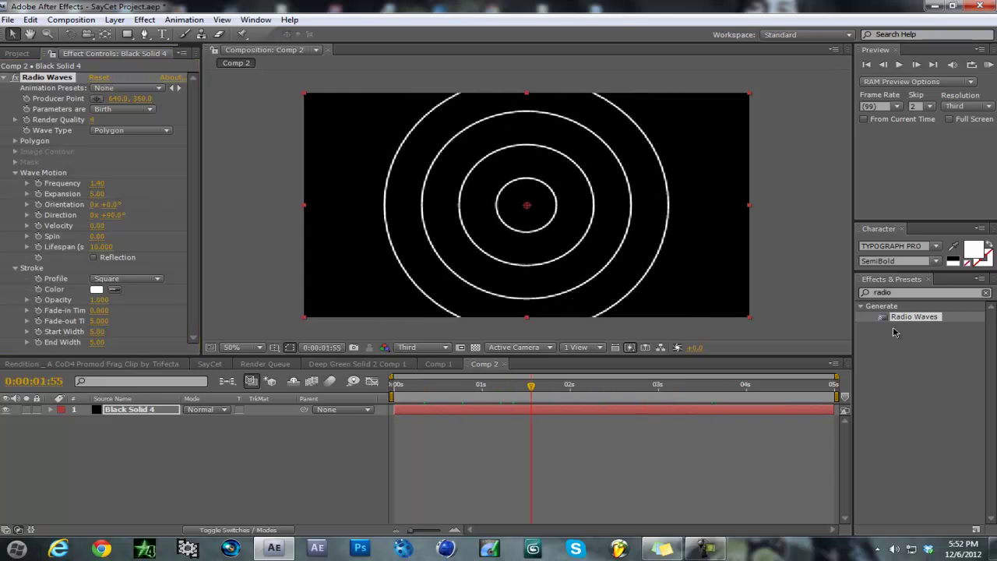
# Set the Radio Waves frequency to 0.00 and the stroke's start width to 26.20.
pyautogui.moveTo(96, 183); pyautogui.dragTo(86, 183)
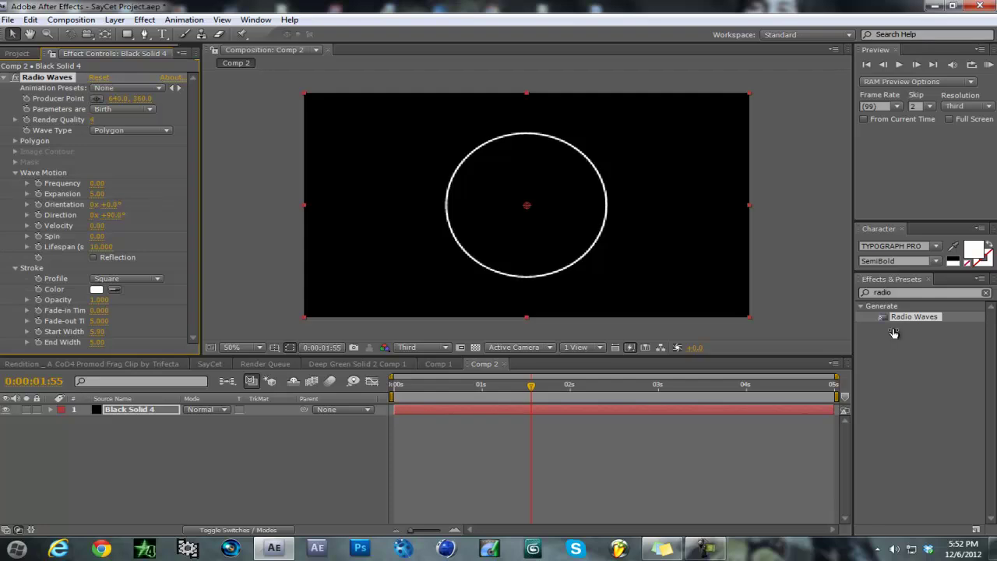
pyautogui.moveTo(97, 332); pyautogui.dragTo(222, 332)
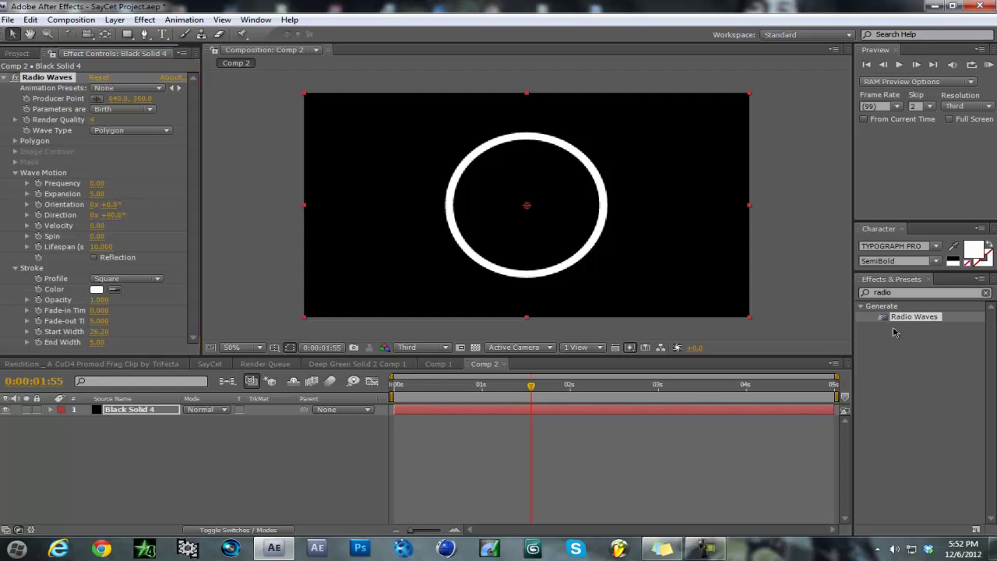
# Raise the Radio Waves expansion to 28.00 and preview how quickly the ring grows.
pyautogui.moveTo(531, 385); pyautogui.dragTo(401, 385)
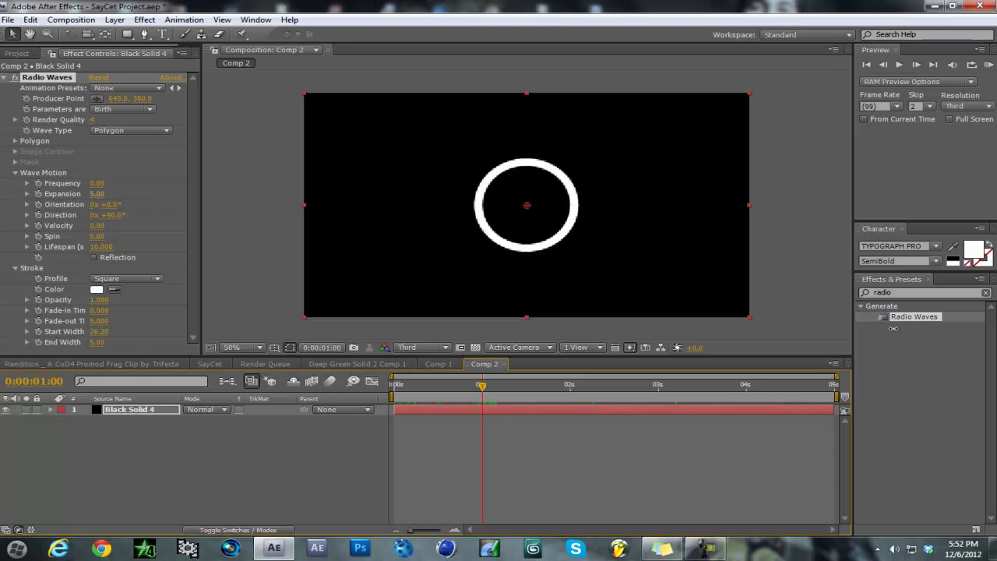
pyautogui.moveTo(97, 194); pyautogui.dragTo(220, 194)
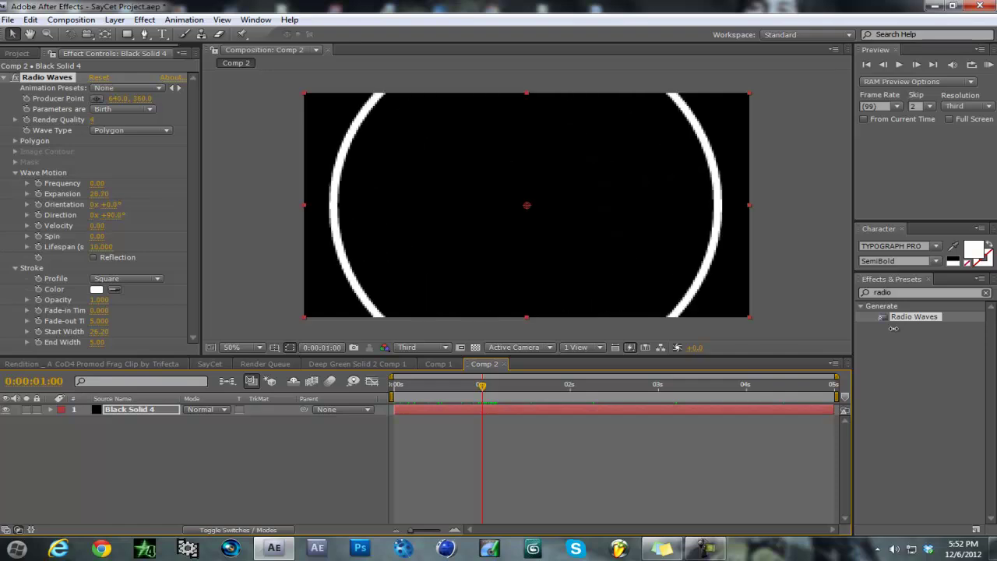
pyautogui.moveTo(893, 328); pyautogui.dragTo(894, 333)
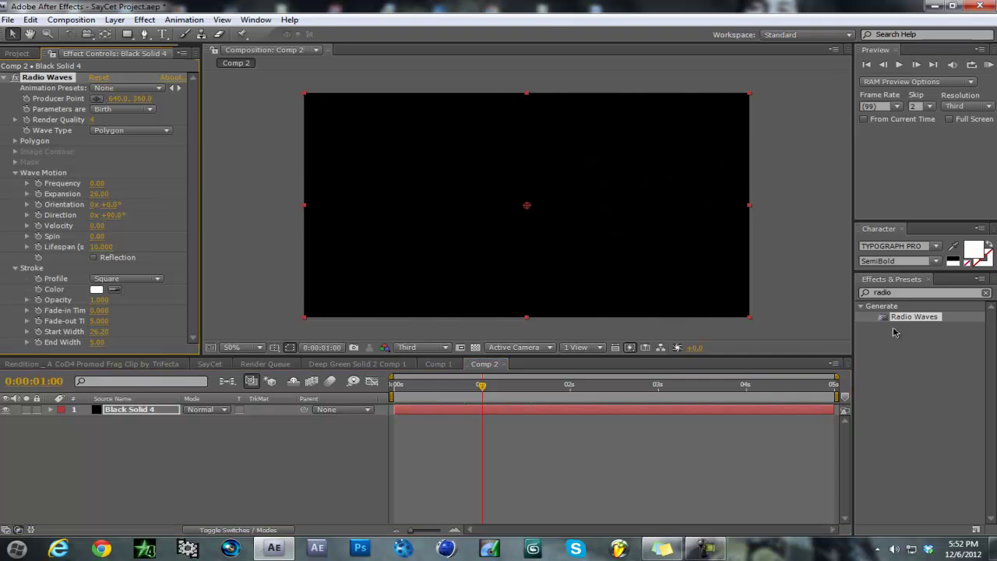
pyautogui.press('space')
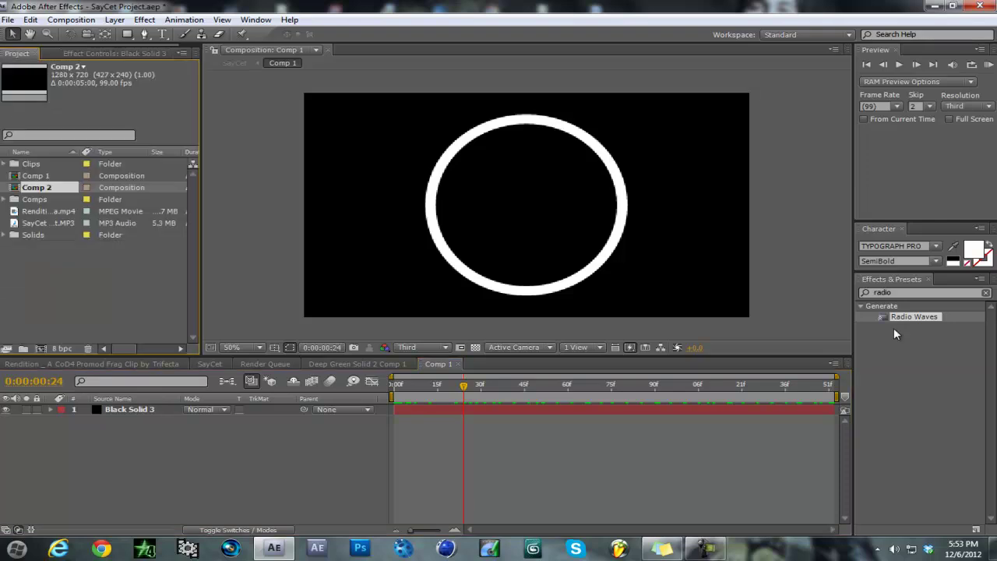
# Delete the Comp 2 composition from the project.
pyautogui.press('Delete')
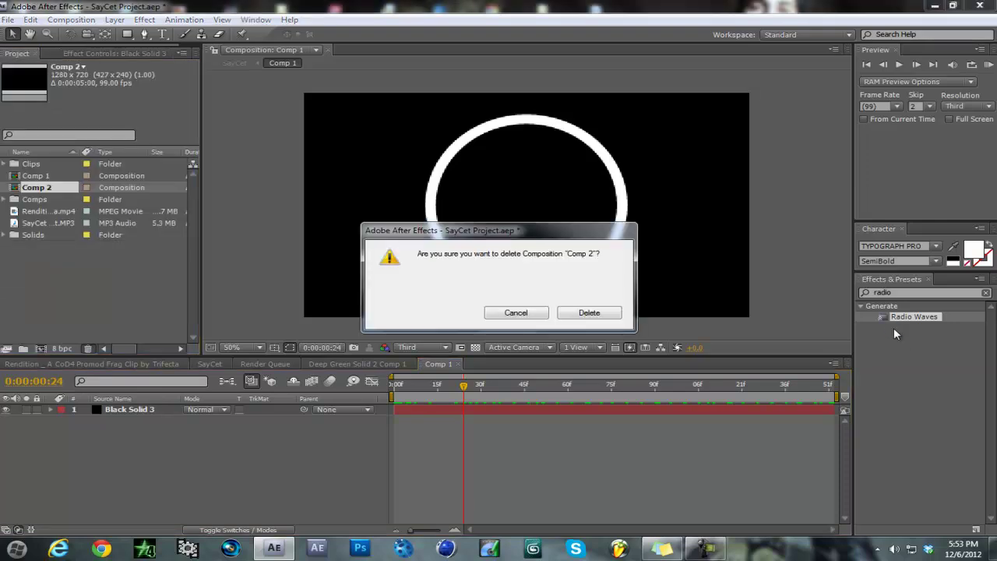
pyautogui.press('Tab')
pyautogui.press('Return')
# Delete the Comp 1 layer from the SayCet composition's timeline.
pyautogui.hotkey('ctrl', 'alt', '0')
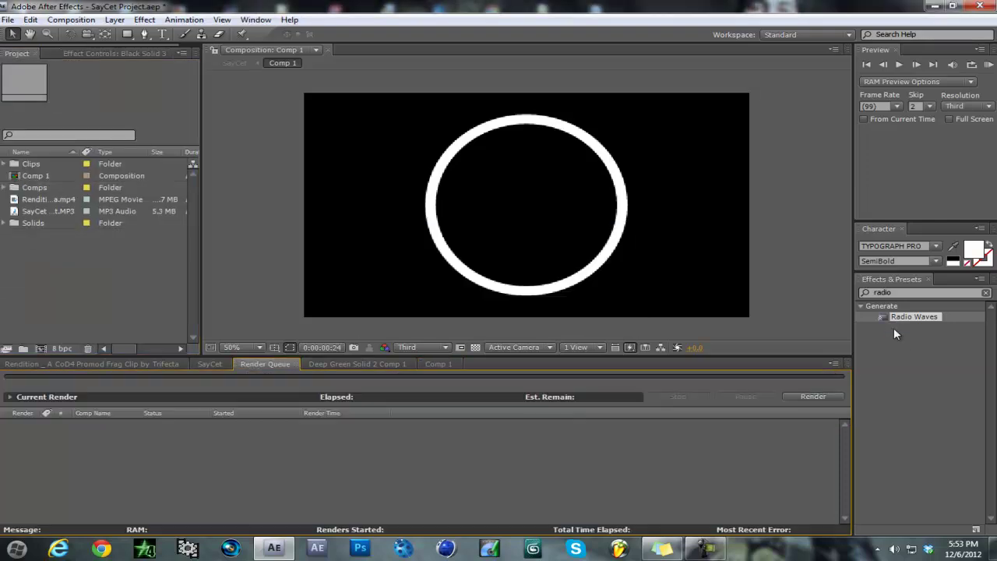
pyautogui.hotkey('alt', 'shift', ',')
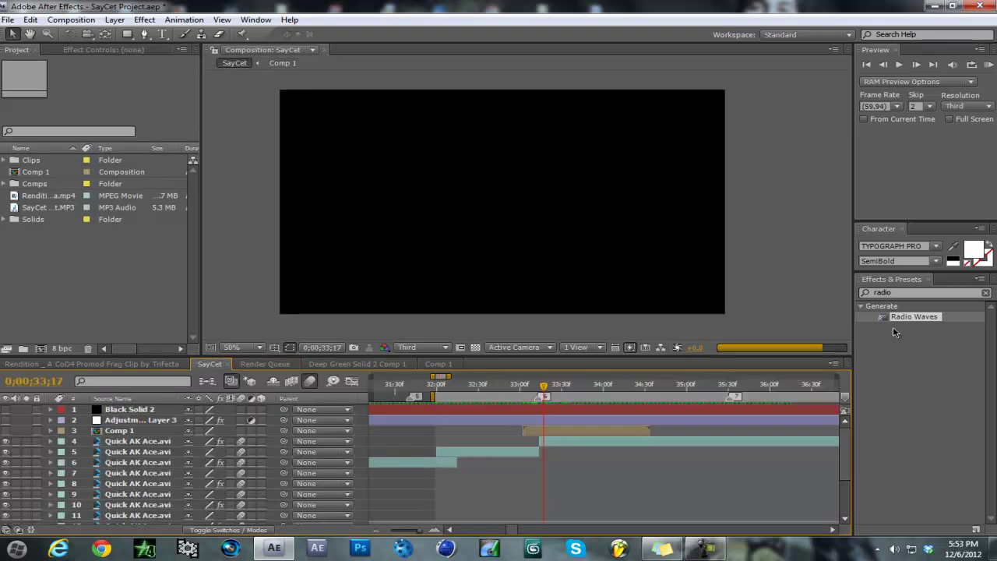
pyautogui.press('KP_3')
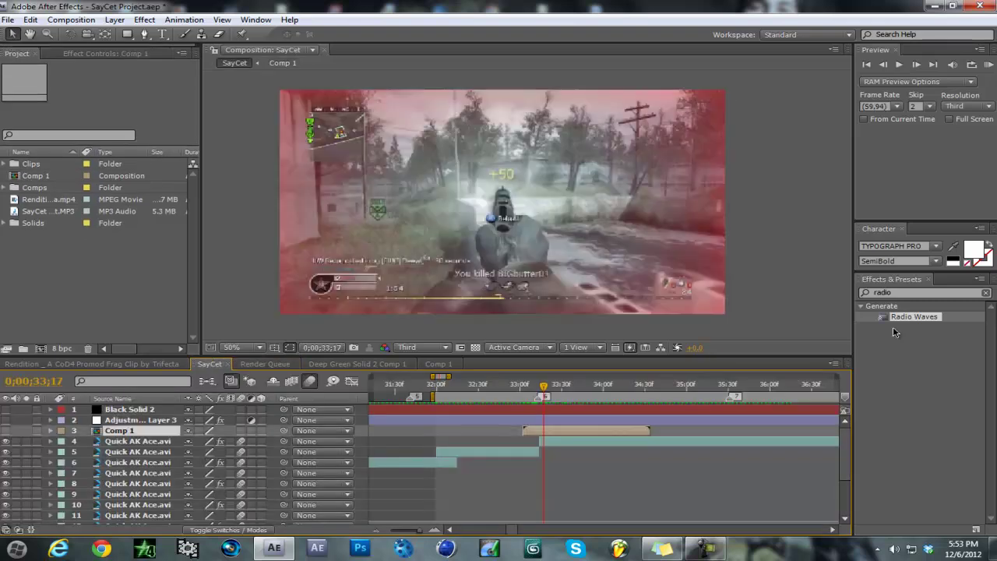
pyautogui.press('Delete')
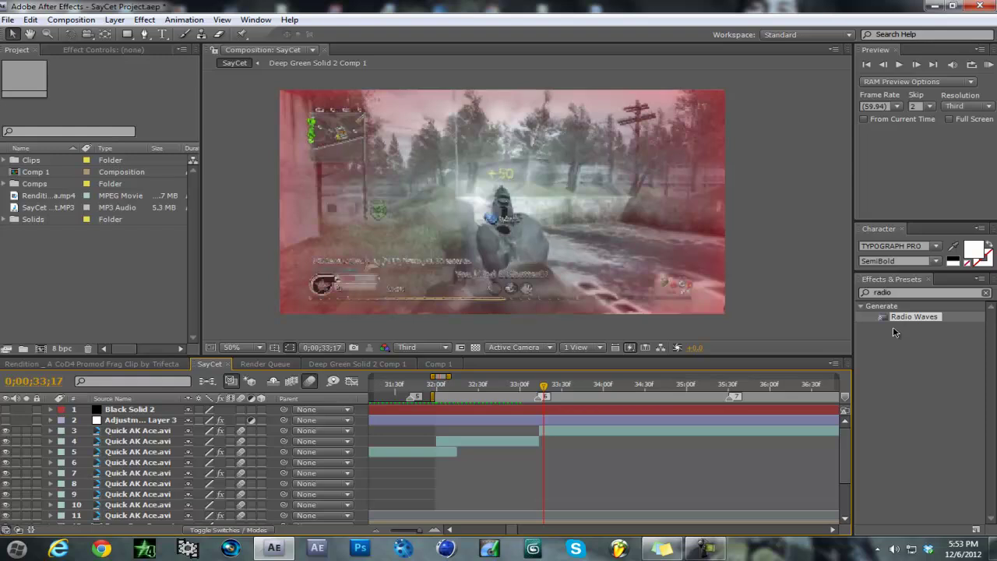
# Select the Quick AK Ace.avi clip on layer 3 and show its Twixtor Pro effect settings.
pyautogui.press('KP_3')
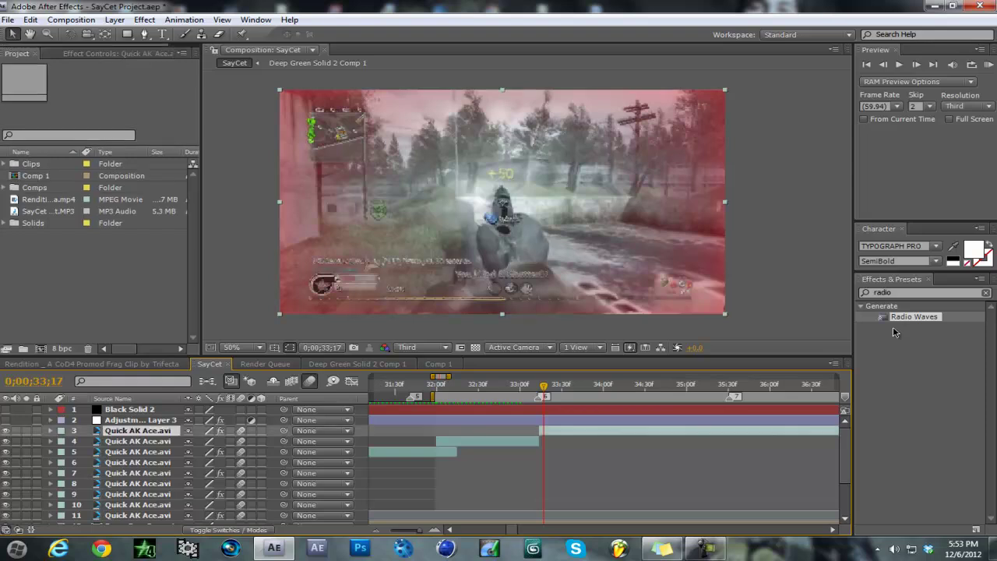
pyautogui.press('F3')
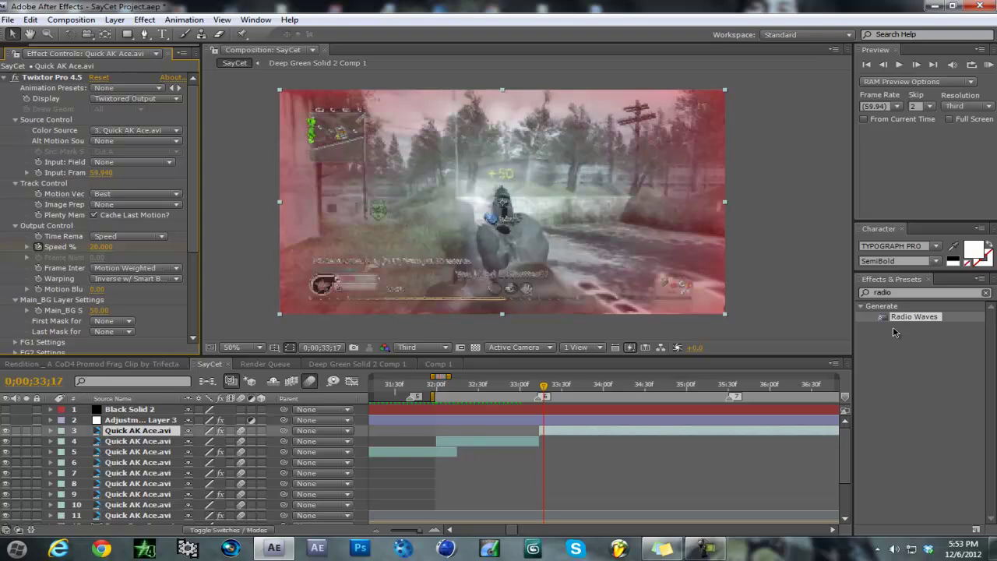
# Delete the existing Displacement Map effect from the selected Quick AK Ace.avi clip.
pyautogui.scroll(-3, 99, 214)
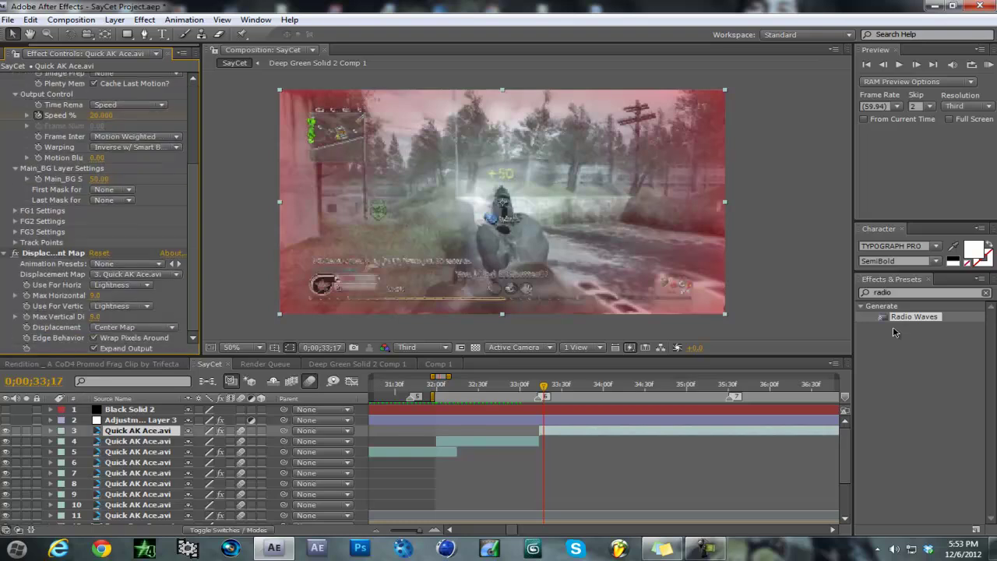
pyautogui.click(53, 253)
pyautogui.press('Delete')
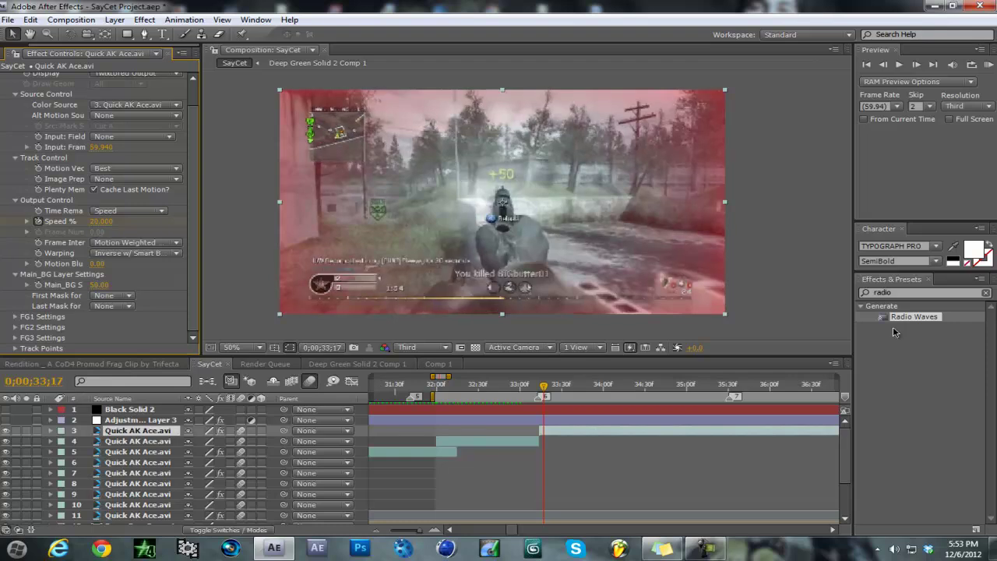
# Search the effects for "displ" and apply a fresh Displacement Map to the Quick AK Ace.avi clip on layer 3.
pyautogui.click(919, 293)
pyautogui.write('displ')
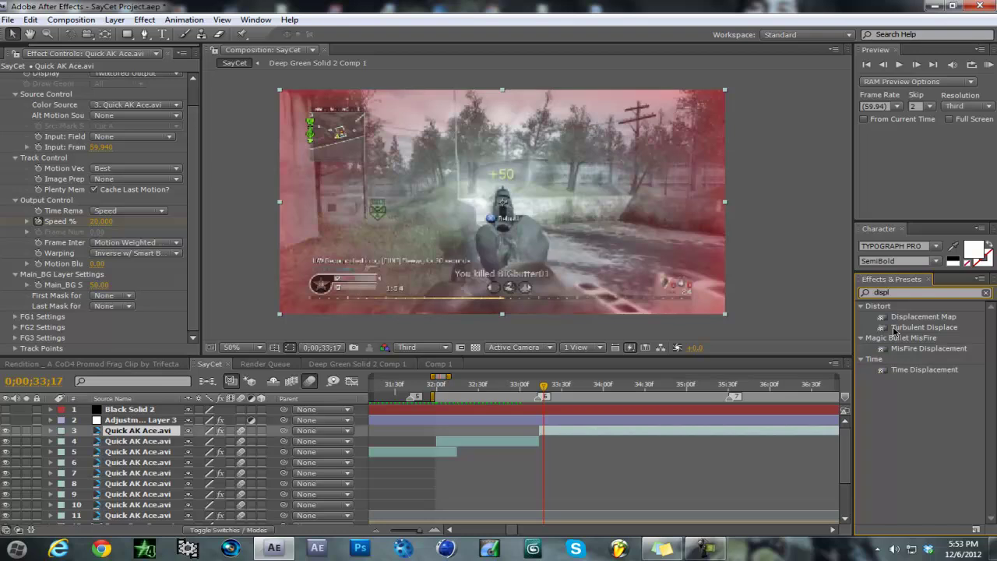
pyautogui.moveTo(907, 316)
pyautogui.mouseDown()
pyautogui.moveTo(896, 334)
pyautogui.moveTo(685, 430)
pyautogui.mouseUp()
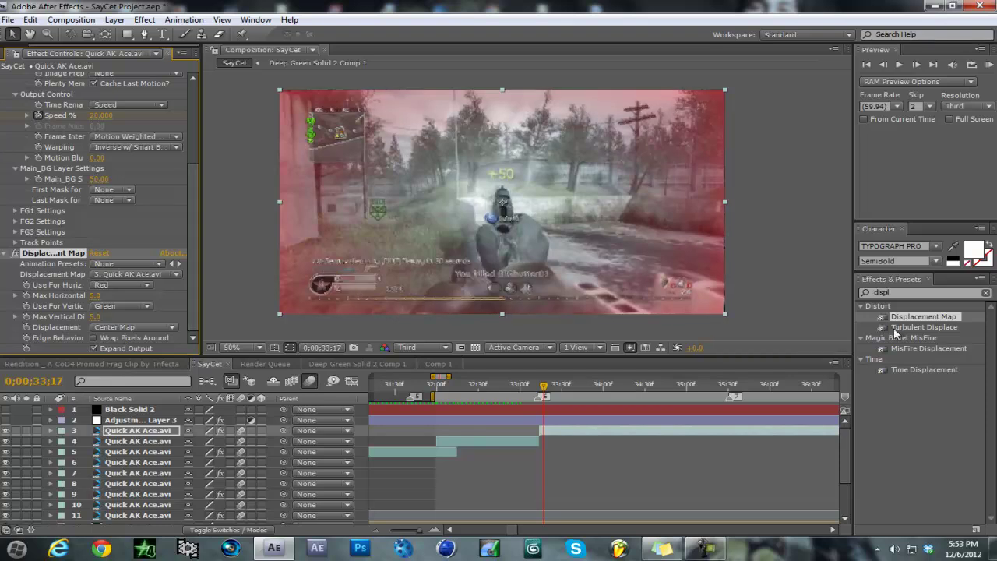
# Add Comp 1 from the project to the SayCet timeline as layer 3, above the Quick AK Ace.avi clip, and check the ring near the cut.
pyautogui.click(17, 53)
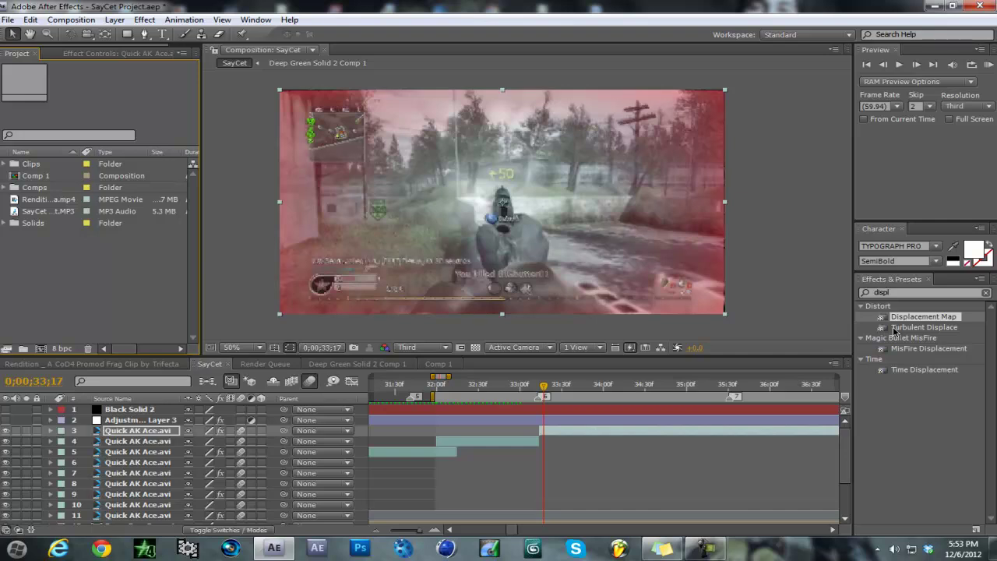
pyautogui.moveTo(37, 175); pyautogui.dragTo(556, 431)
pyautogui.hotkey('ctrl', '/')
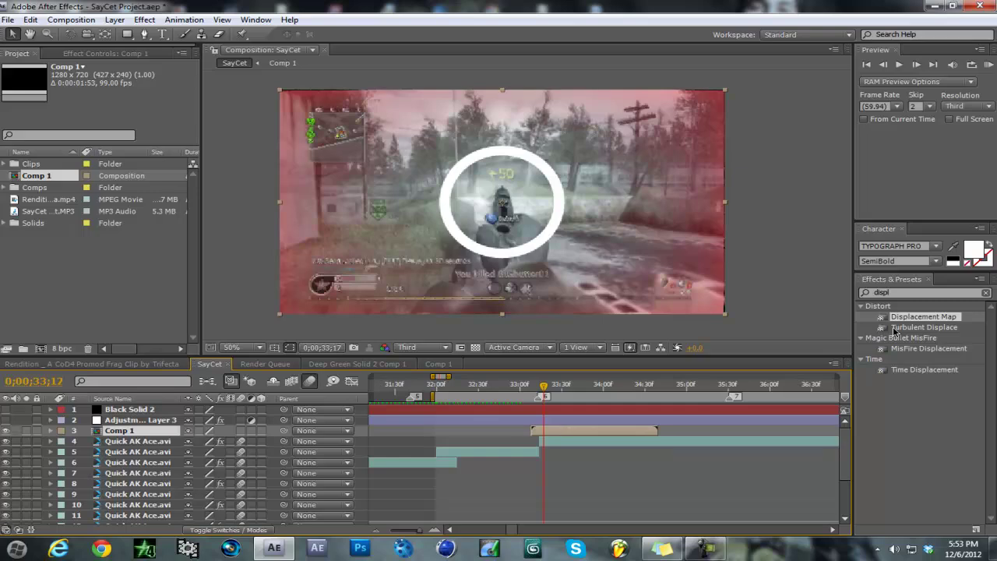
pyautogui.press('space')
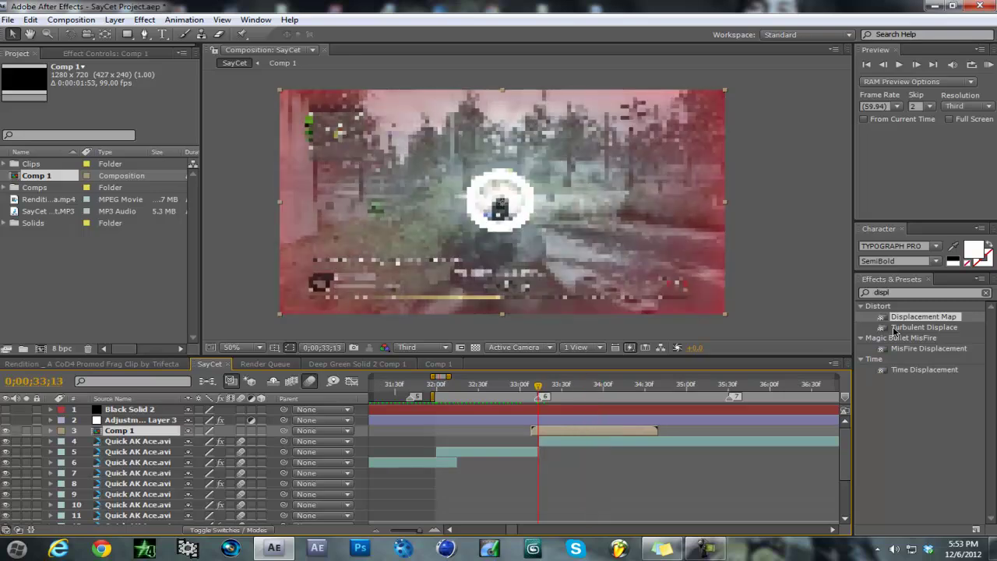
pyautogui.press('pagedown')
pyautogui.press('pagedown')
pyautogui.press('pagedown')
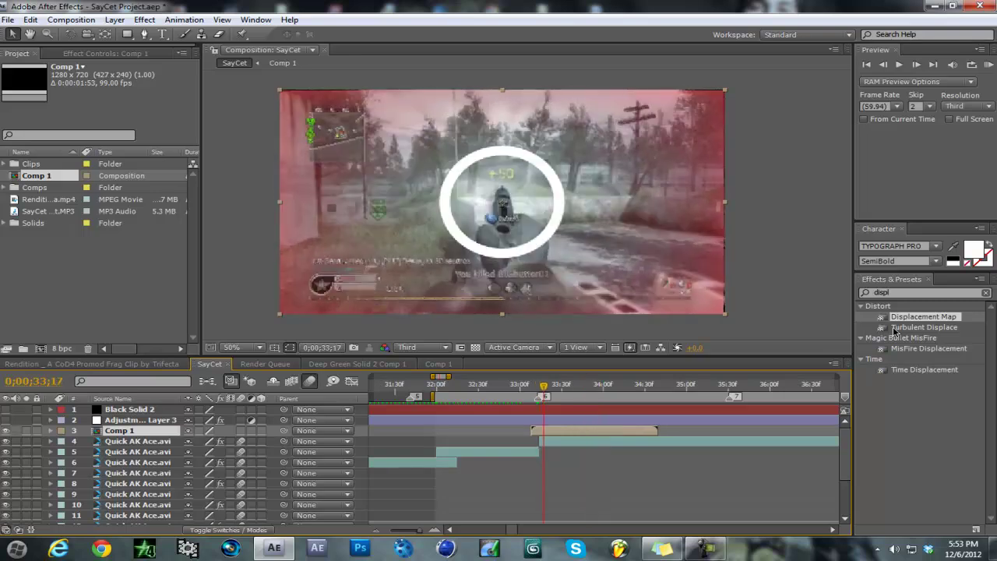
# Set the Displacement Map layer of the Quick AK Ace.avi clip on layer 4 to 3. Comp 1.
pyautogui.hotkey('ctrl', 'Down')
pyautogui.press('F3')
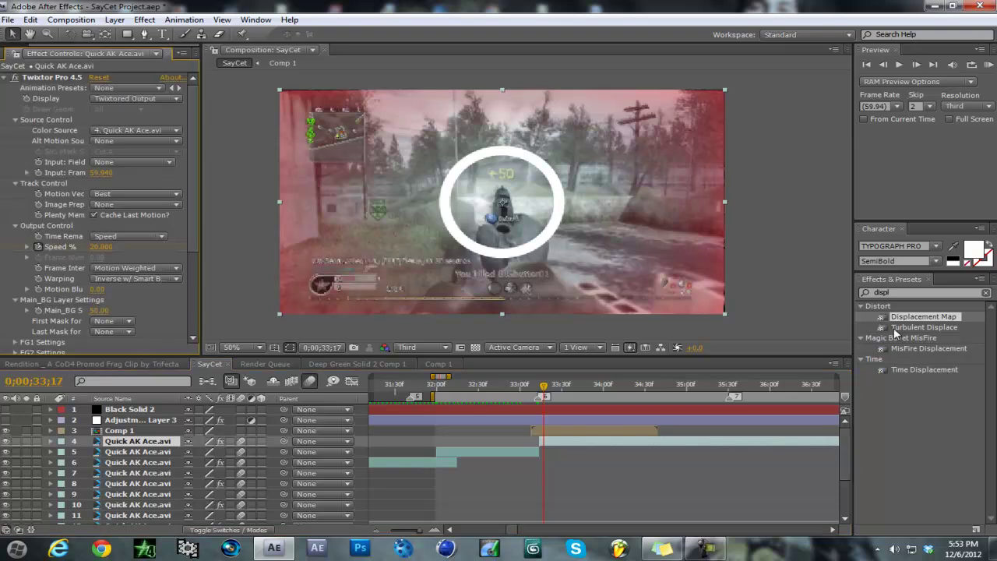
pyautogui.press('Return')
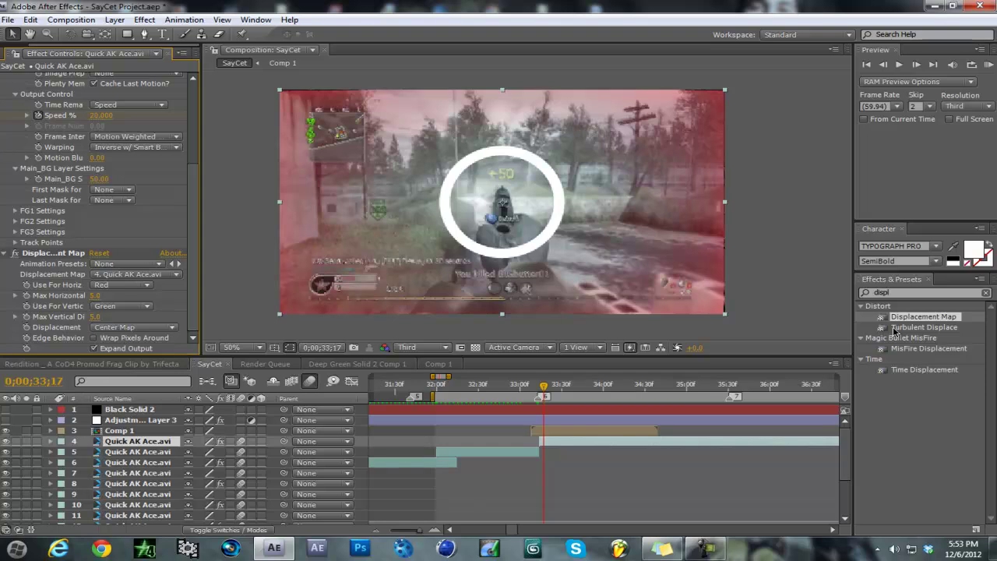
pyautogui.click(137, 274)
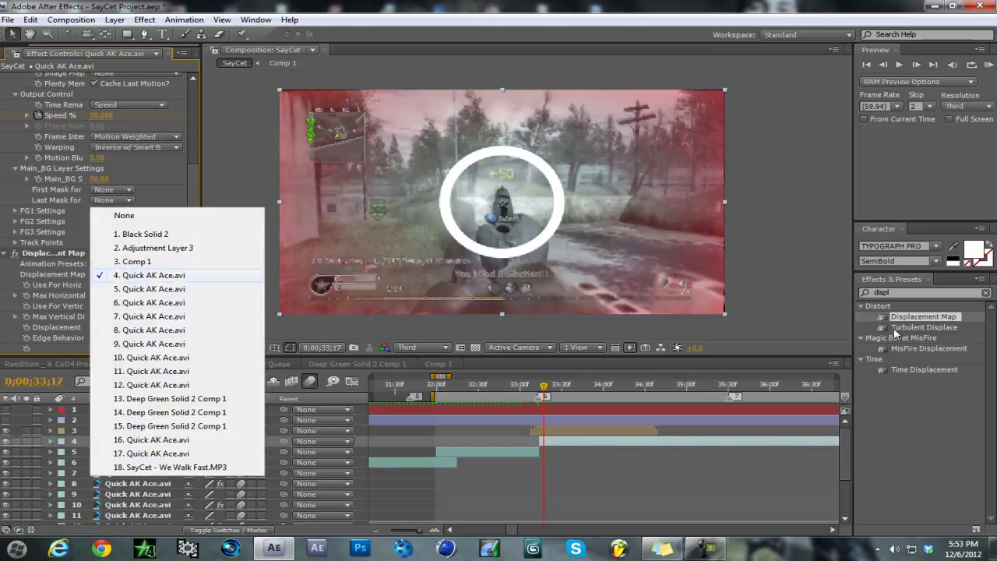
pyautogui.press('Return')
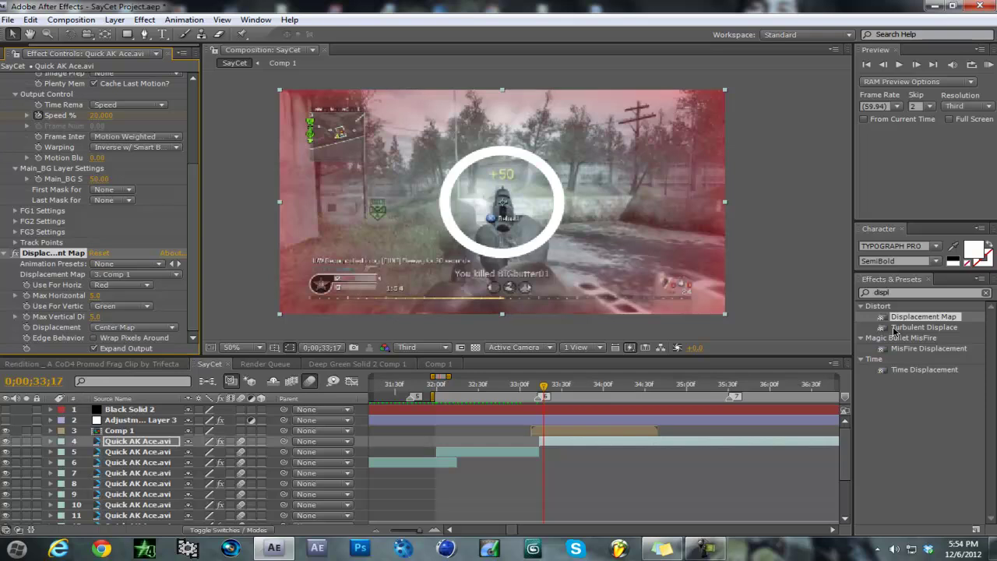
# Set both the horizontal and vertical displacement sources of the Displacement Map to Lightness.
pyautogui.click(122, 285)
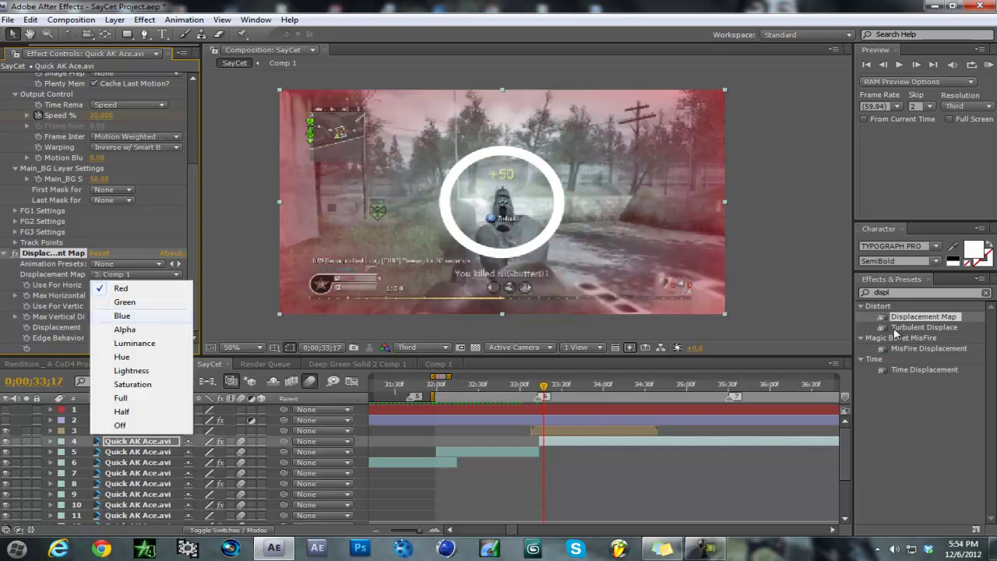
pyautogui.press('Escape')
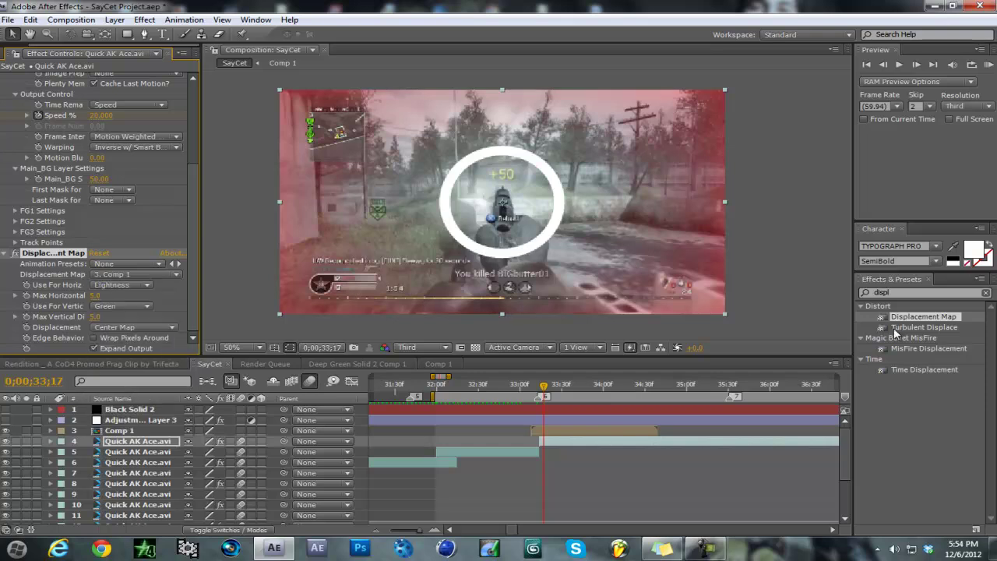
pyautogui.press('Tab')
pyautogui.hotkey('alt', 'Down')
pyautogui.press('Down')
pyautogui.press('Down')
pyautogui.press('Down')
pyautogui.press('Down')
pyautogui.press('Down')
pyautogui.press('Return')
pyautogui.moveTo(95, 295); pyautogui.dragTo(101, 295)
pyautogui.write('8')
pyautogui.press('Return')
pyautogui.write('5')
pyautogui.press('Return')
pyautogui.click(95, 316)
pyautogui.write('98')
pyautogui.press('Return')
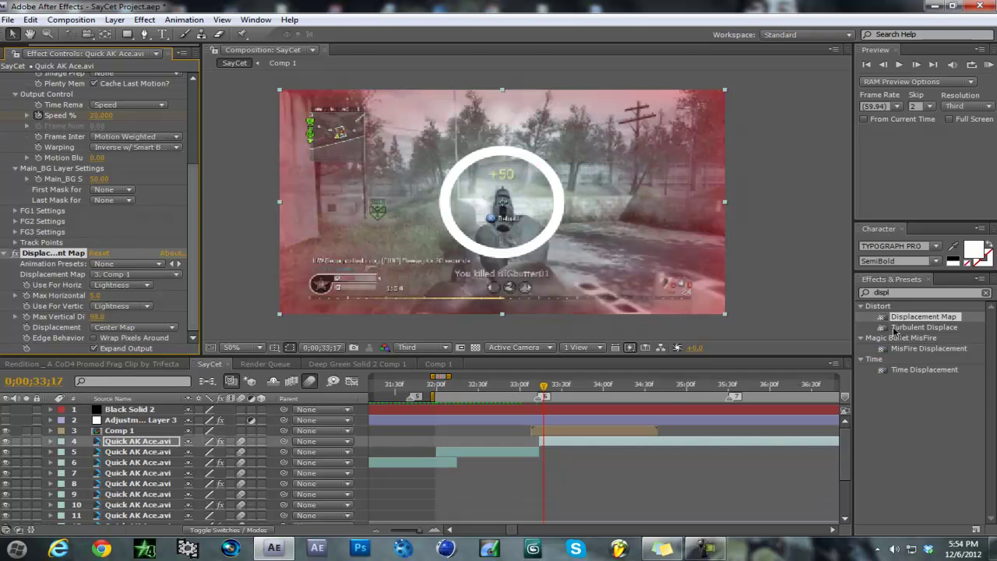
# Set the Displacement Map's maximum vertical and maximum horizontal displacement to 9.0 each.
pyautogui.click(95, 316)
pyautogui.write('9')
pyautogui.press('Return')
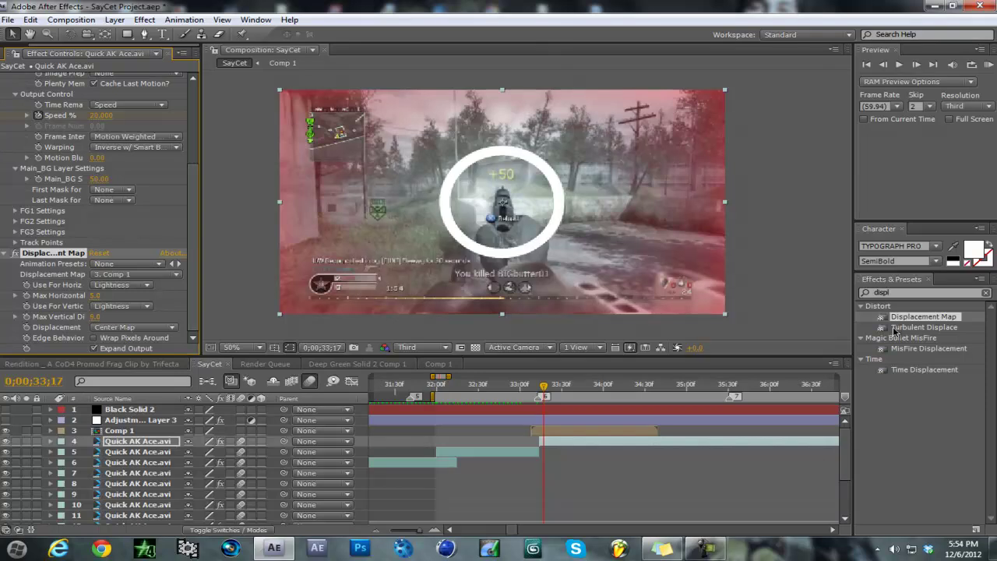
pyautogui.hotkey('shift', 'Tab')
pyautogui.write('9')
pyautogui.press('Return')
# Hide the Comp 1 layer in the SayCet timeline.
pyautogui.hotkey('ctrl', 'Up')
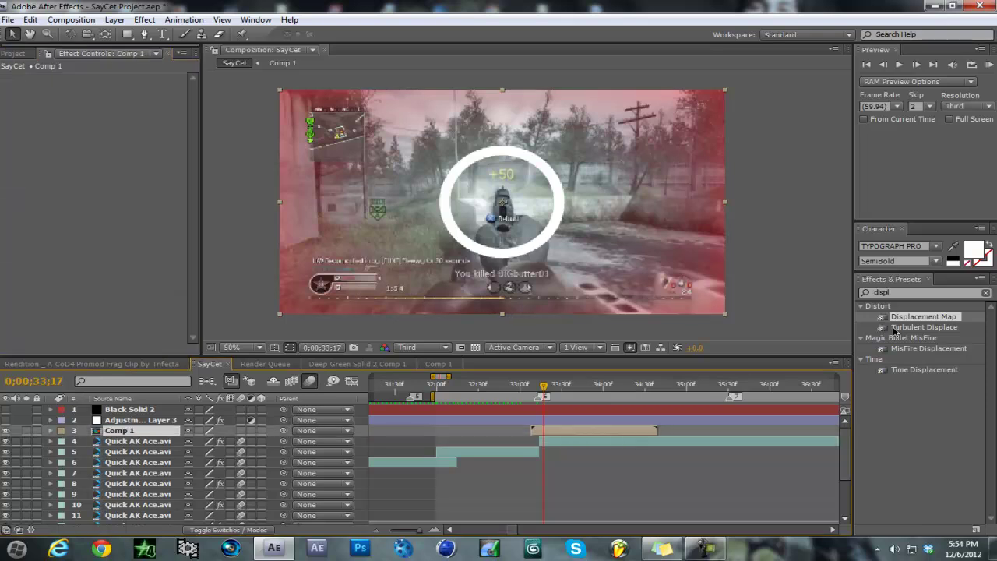
pyautogui.hotkey('ctrl', 'alt', 'shift', 'v')
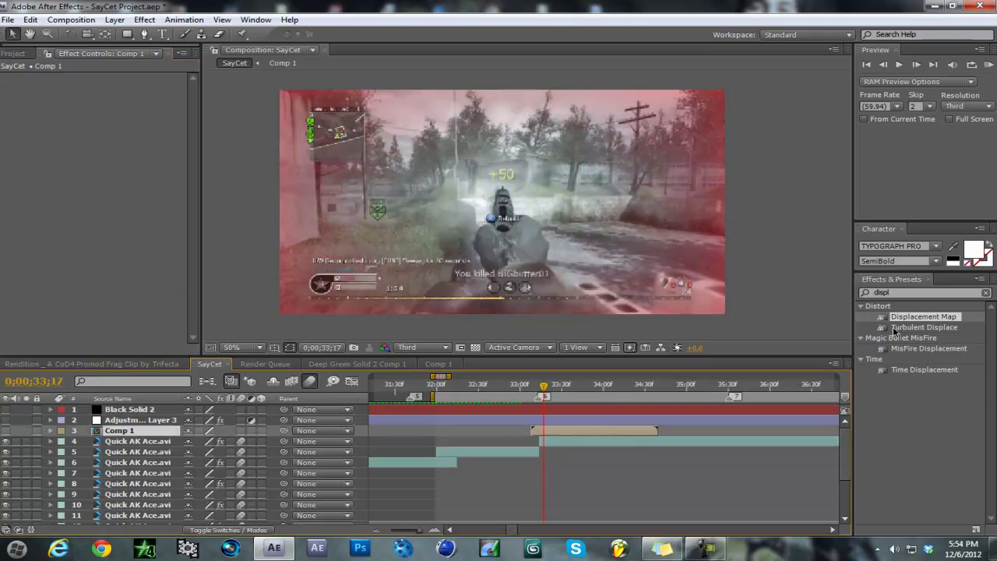
# Step through the frames around the clip cut to examine the ring displacement and the picture's edges.
pyautogui.press('pageup')
pyautogui.press('pageup')
pyautogui.press('pageup')
pyautogui.press('pageup')
pyautogui.press('pageup')
pyautogui.press('pageup')
pyautogui.press('pageup')
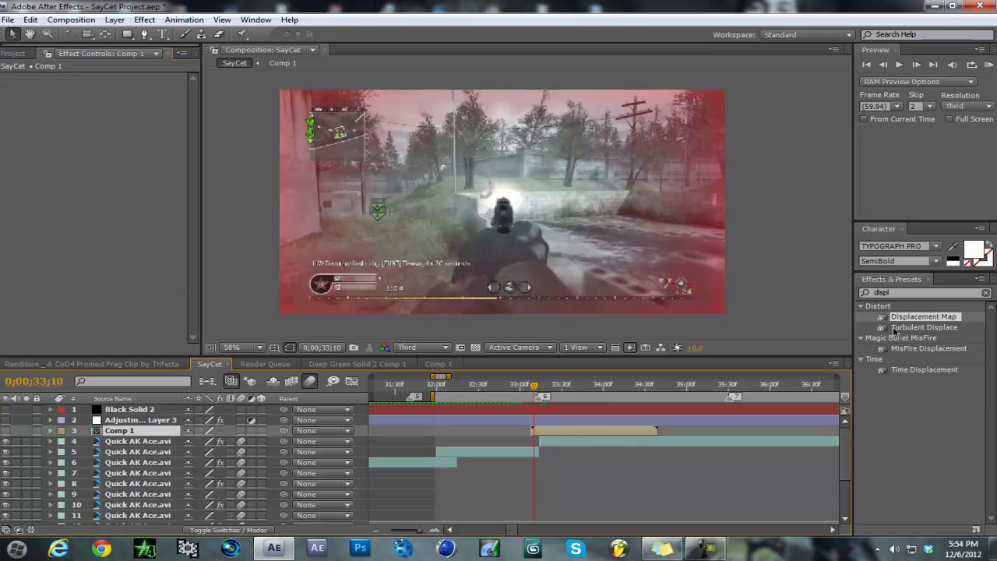
pyautogui.press('pagedown')
pyautogui.press('pagedown')
pyautogui.press('pagedown')
pyautogui.press('pagedown')
pyautogui.press('pagedown')
pyautogui.press('pagedown')
pyautogui.press('pagedown')
pyautogui.press('pagedown')
pyautogui.press('pagedown')
pyautogui.press('pagedown')
pyautogui.press('pagedown')
pyautogui.press('pagedown')
pyautogui.press('pagedown')
pyautogui.press('pagedown')
pyautogui.press('pagedown')
pyautogui.press('pagedown')
pyautogui.press('pagedown')
pyautogui.press('pagedown')
pyautogui.press('pagedown')
pyautogui.press('pagedown')
pyautogui.press('pagedown')
pyautogui.press('pagedown')
pyautogui.press('pagedown')
pyautogui.press('pagedown')
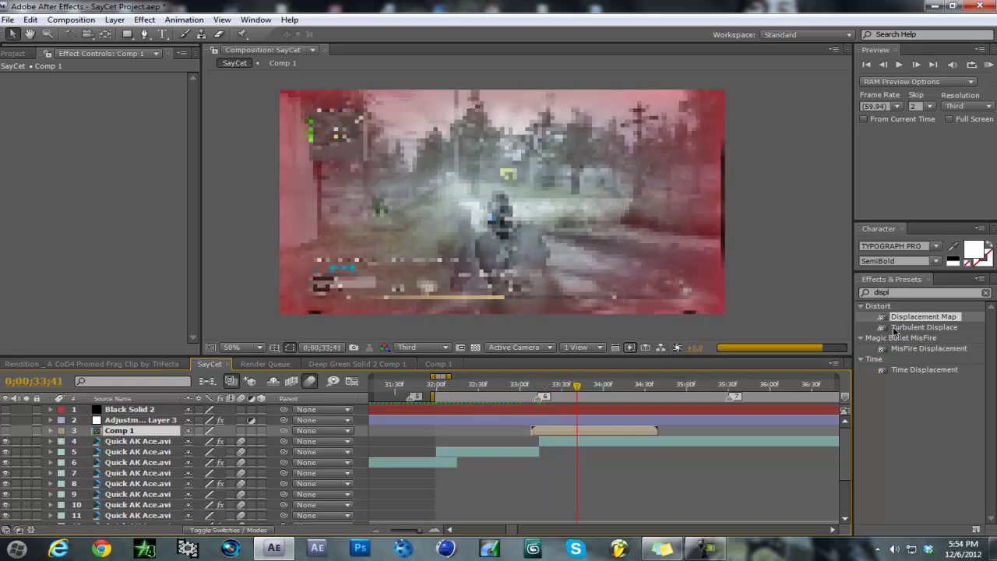
pyautogui.moveTo(577, 386)
pyautogui.mouseDown()
pyautogui.moveTo(590, 386)
pyautogui.moveTo(544, 386)
pyautogui.mouseUp()
pyautogui.press('pageup')
pyautogui.press('pageup')
pyautogui.press('pageup')
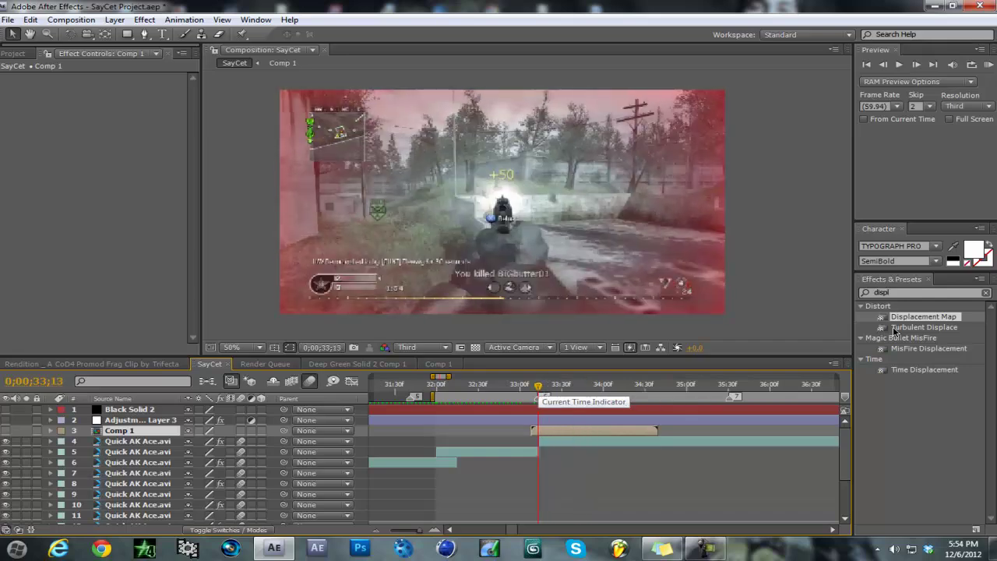
# Enable Wrap Pixels Around as the Displacement Map's edge behavior on the Quick AK Ace.avi clip on layer 4.
pyautogui.hotkey('ctrl', 'Down')
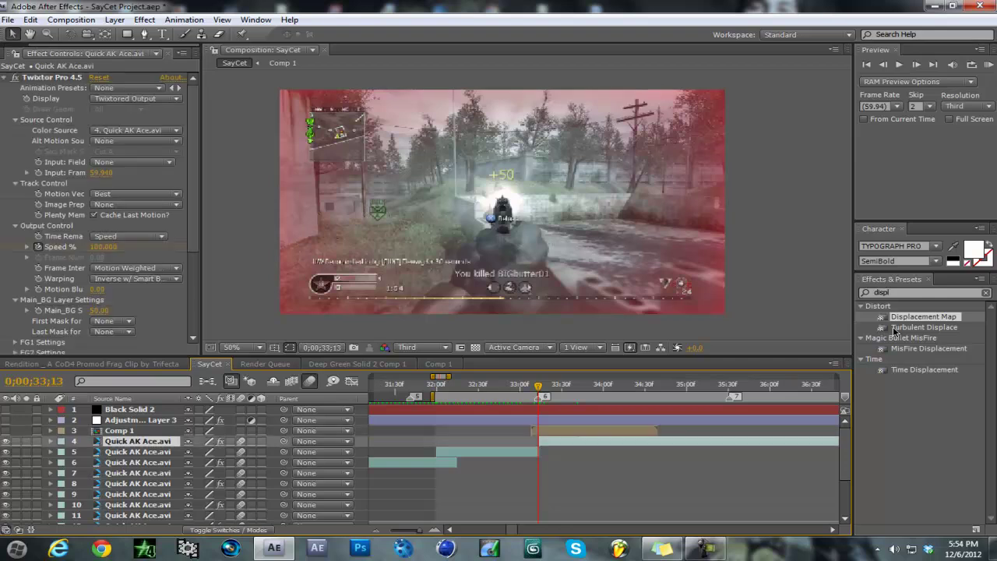
pyautogui.scroll(-5, 97, 214)
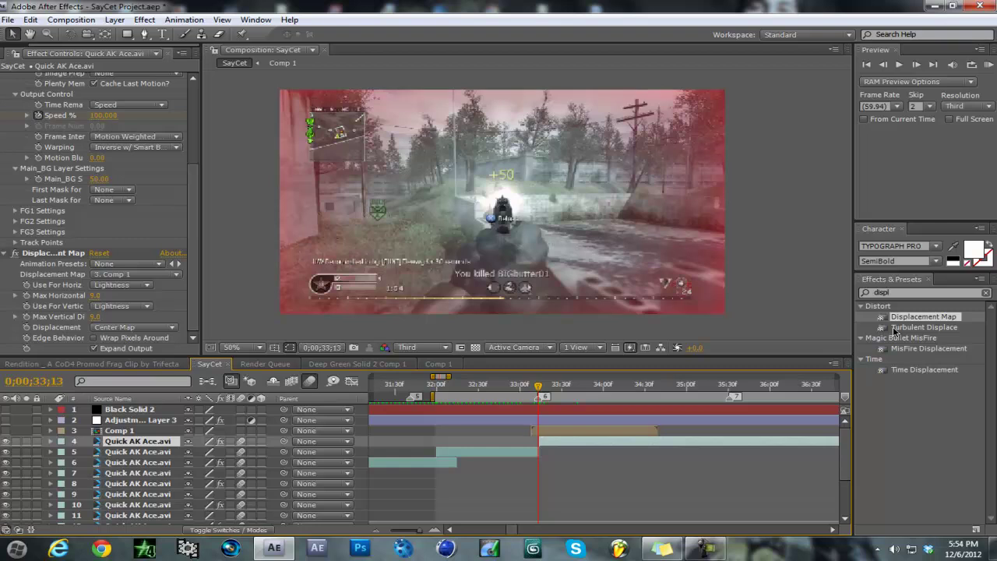
pyautogui.click(95, 338)
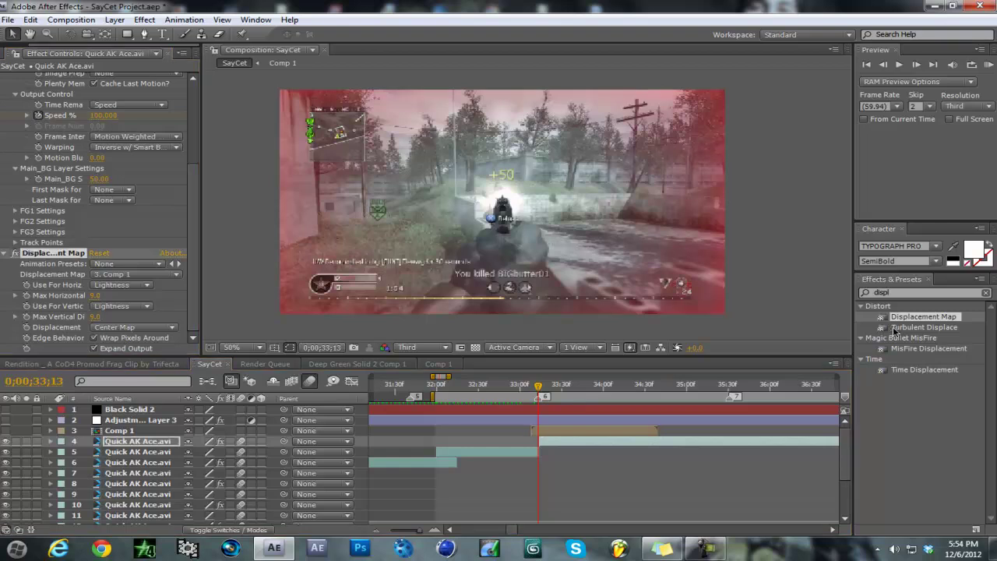
# Step forward frame by frame from the cut to examine the displaced ring with the wrapped edges.
pyautogui.press('pagedown')
pyautogui.press('pagedown')
pyautogui.press('pagedown')
pyautogui.press('pagedown')
pyautogui.press('pagedown')
pyautogui.press('pagedown')
pyautogui.press('pagedown')
pyautogui.press('pagedown')
pyautogui.press('pagedown')
pyautogui.press('pagedown')
pyautogui.press('pagedown')
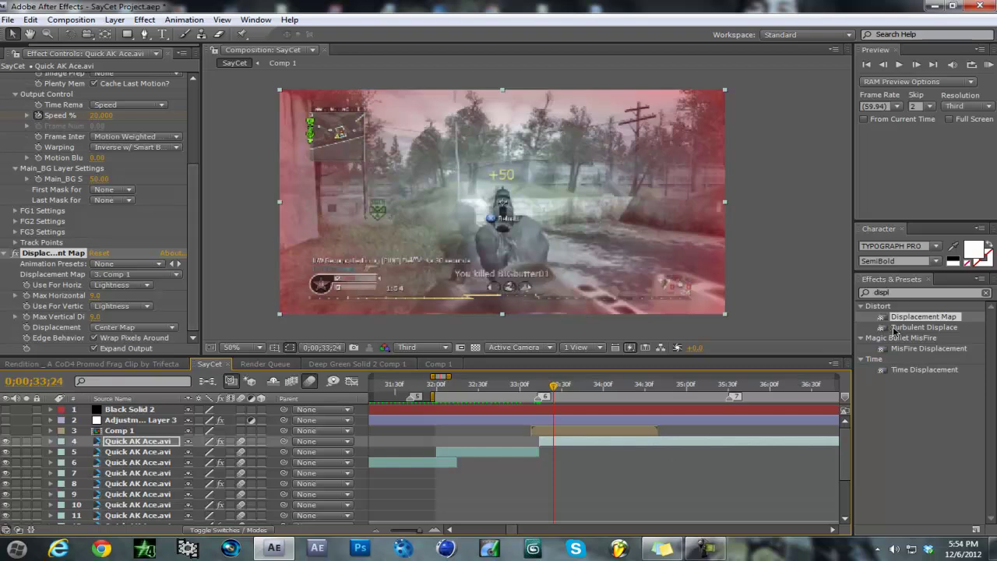
pyautogui.press('pagedown')
pyautogui.press('pagedown')
pyautogui.press('pagedown')
pyautogui.press('pagedown')
pyautogui.press('pagedown')
pyautogui.press('pagedown')
pyautogui.press('pagedown')
pyautogui.press('pagedown')
pyautogui.press('pagedown')
pyautogui.press('pagedown')
pyautogui.press('pagedown')
pyautogui.press('pagedown')
pyautogui.press('pagedown')
pyautogui.press('pagedown')
pyautogui.press('pagedown')
pyautogui.press('pagedown')
pyautogui.press('pagedown')
pyautogui.press('pagedown')
pyautogui.press('pagedown')
pyautogui.press('pagedown')
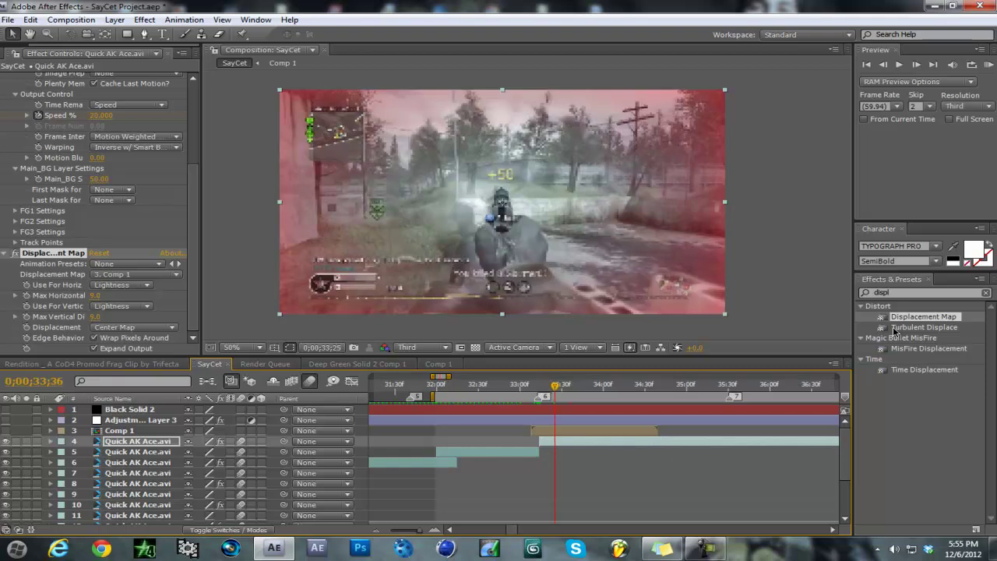